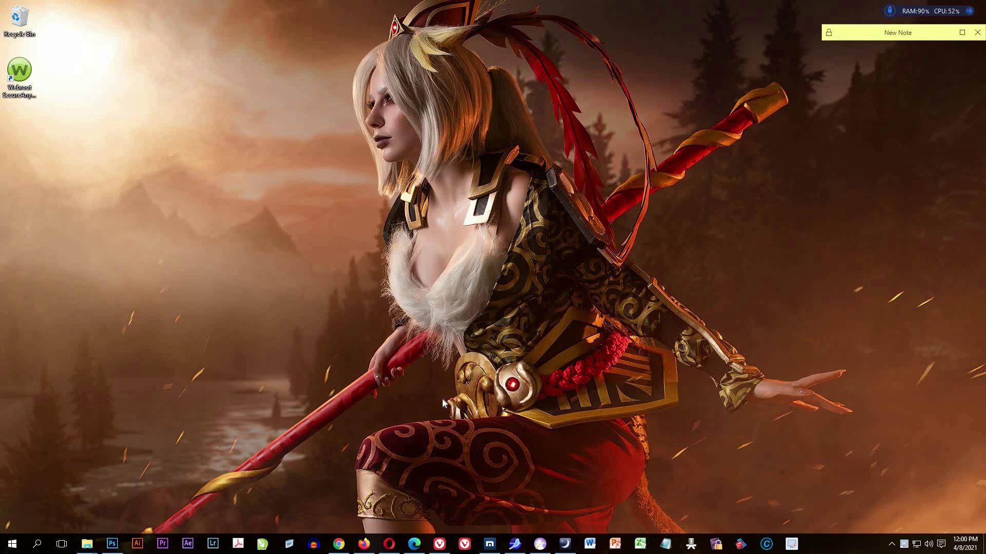
Restore the Chrome window showing its New Tab page.
{"action": "left_click", "coordinate": [337, 547]}
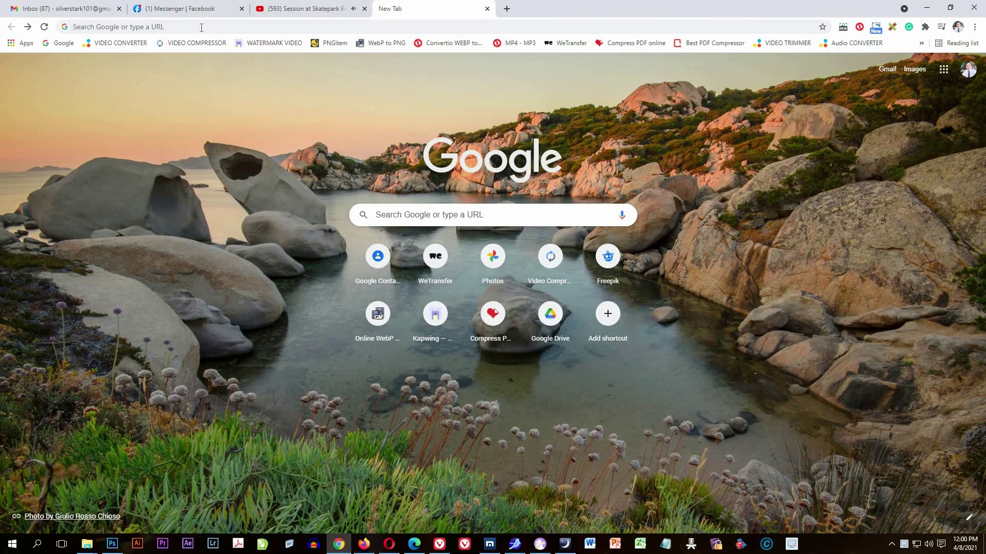
{"action": "left_click", "coordinate": [201, 27]}
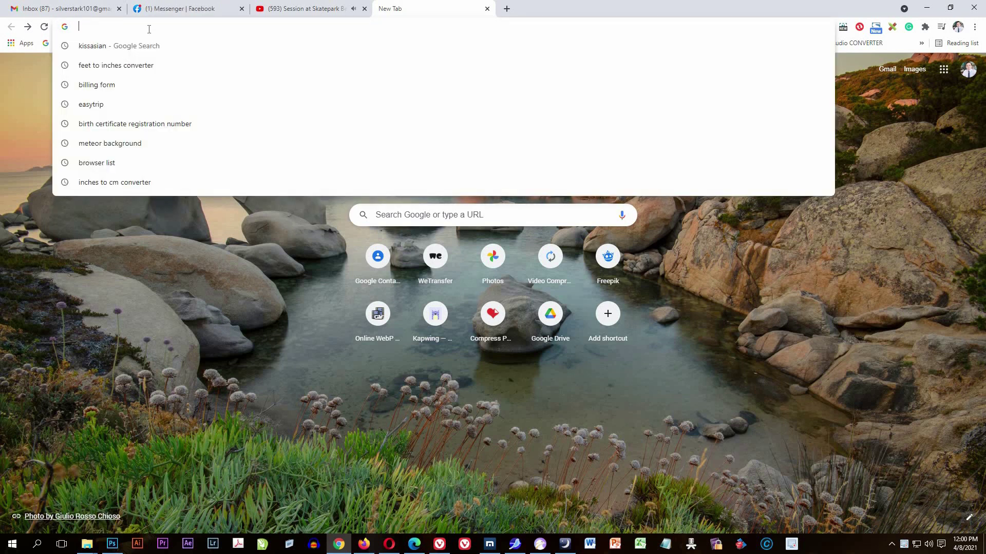
{"action": "type", "text": "www"}
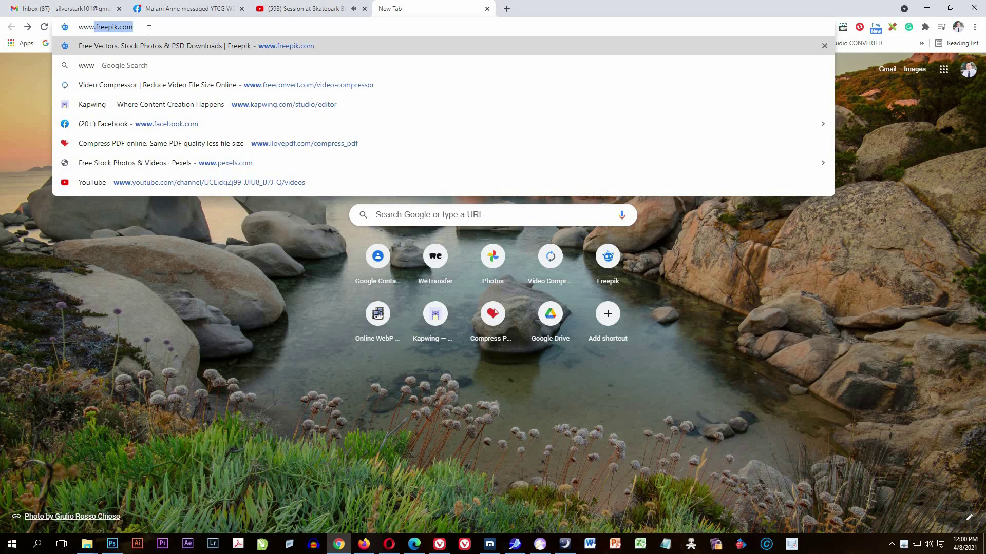
{"action": "type", "text": ".we"}
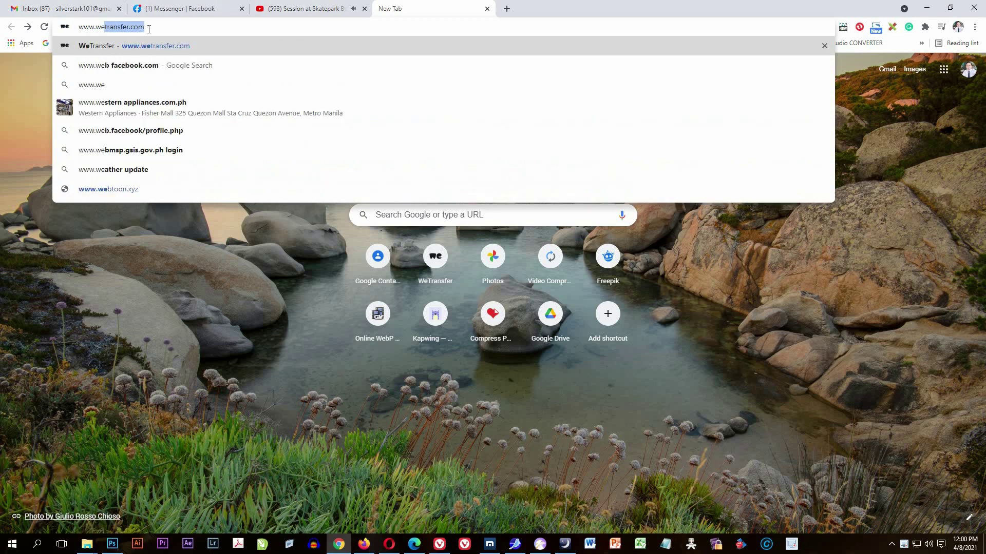
{"action": "type", "text": "transf"}
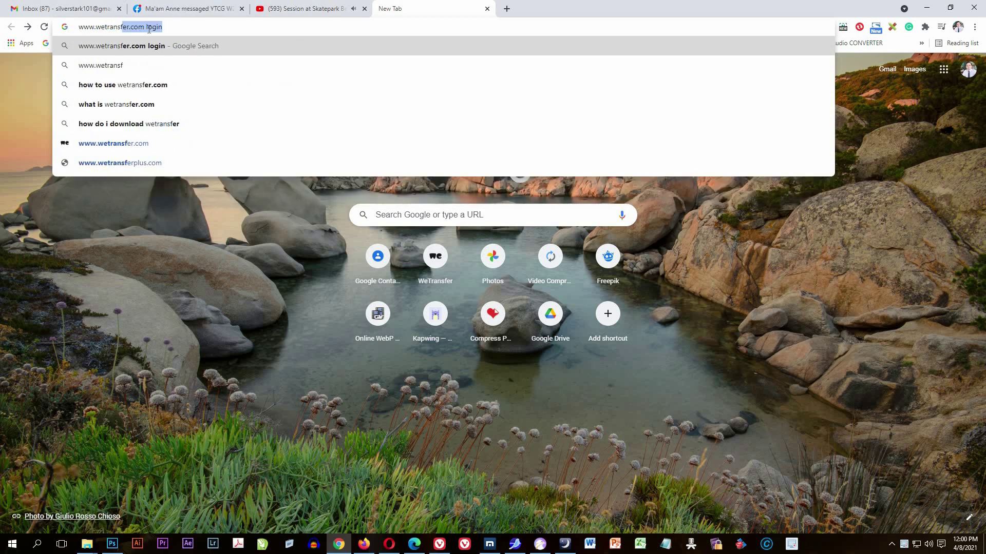
{"action": "type", "text": "er.com"}
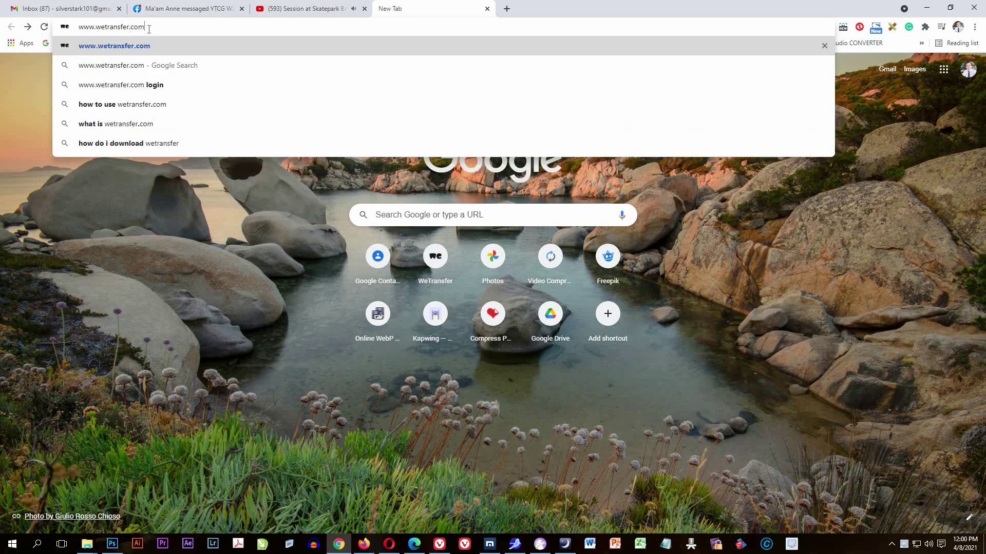
Load wetransfer.com to reach its upload panel.
{"action": "key", "text": "Return"}
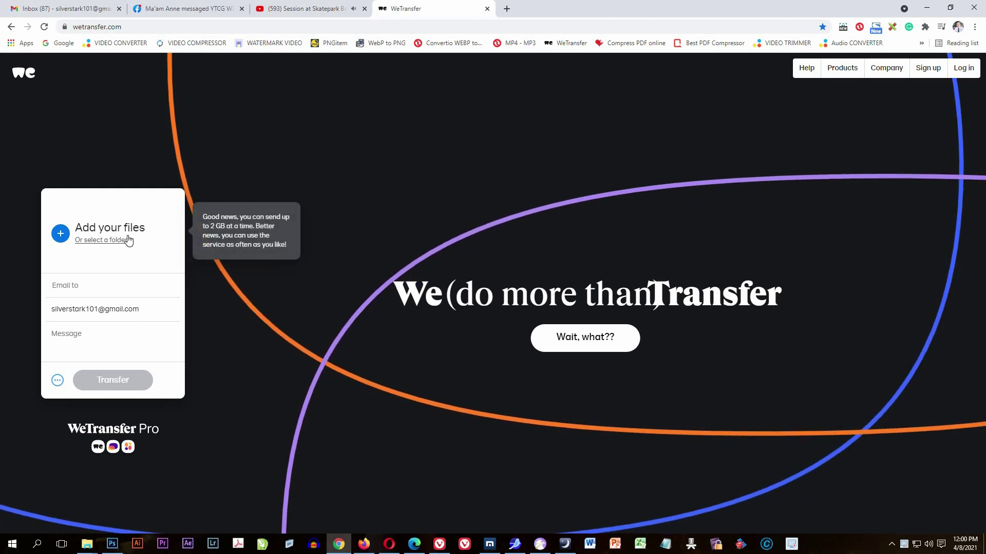
Browse to D:\FreakySilverBrain\TUTORIALS\Adding and Adjusting Filter in photos and select its mp4.
{"action": "left_click", "coordinate": [61, 237]}
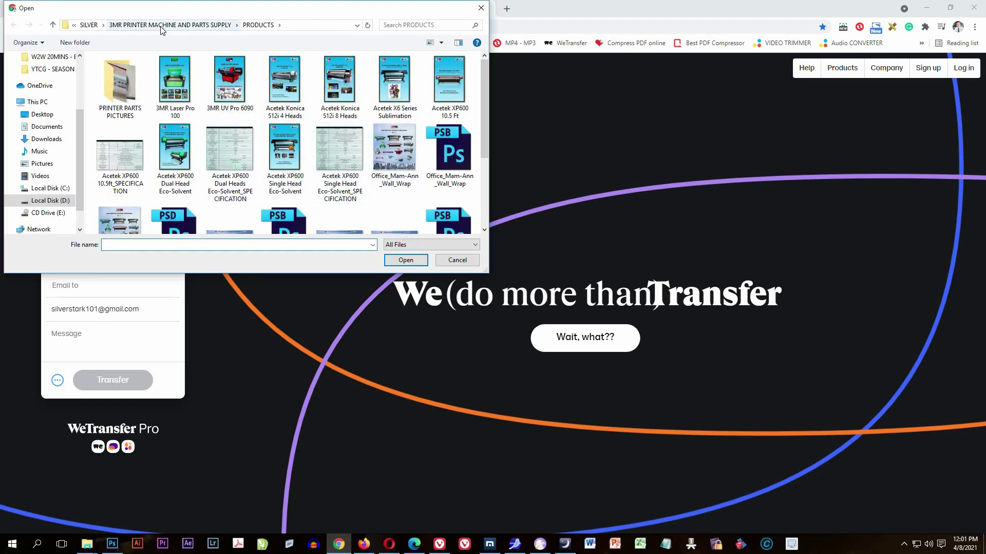
{"action": "left_click", "coordinate": [89, 25]}
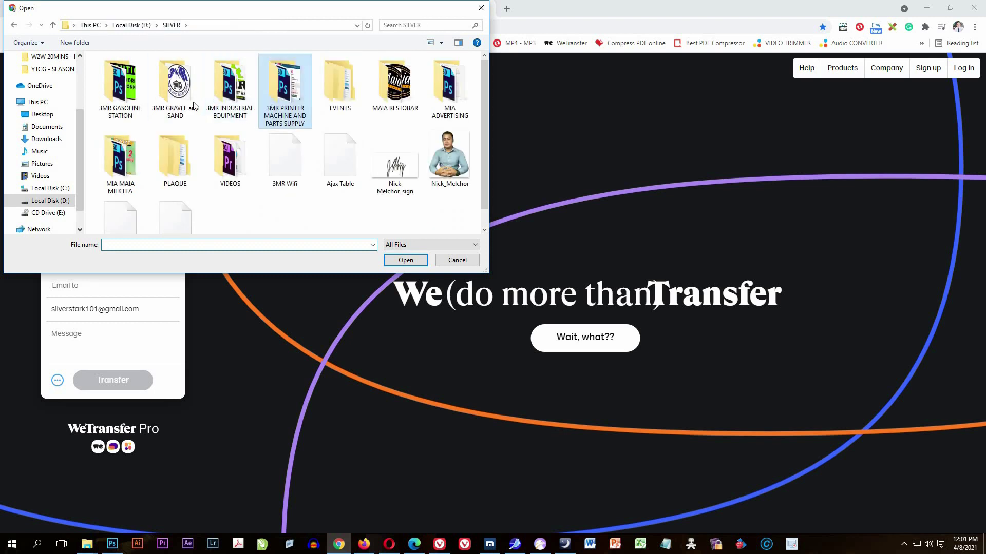
{"action": "left_click", "coordinate": [131, 25]}
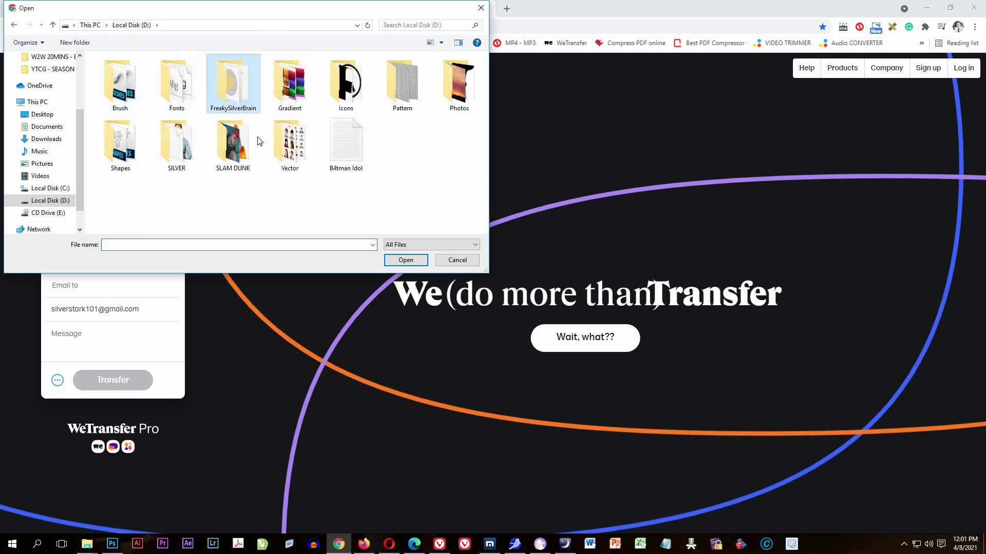
{"action": "double_click", "coordinate": [241, 103]}
{"action": "scroll", "coordinate": [271, 177], "scroll_direction": "down", "scroll_amount": 3}
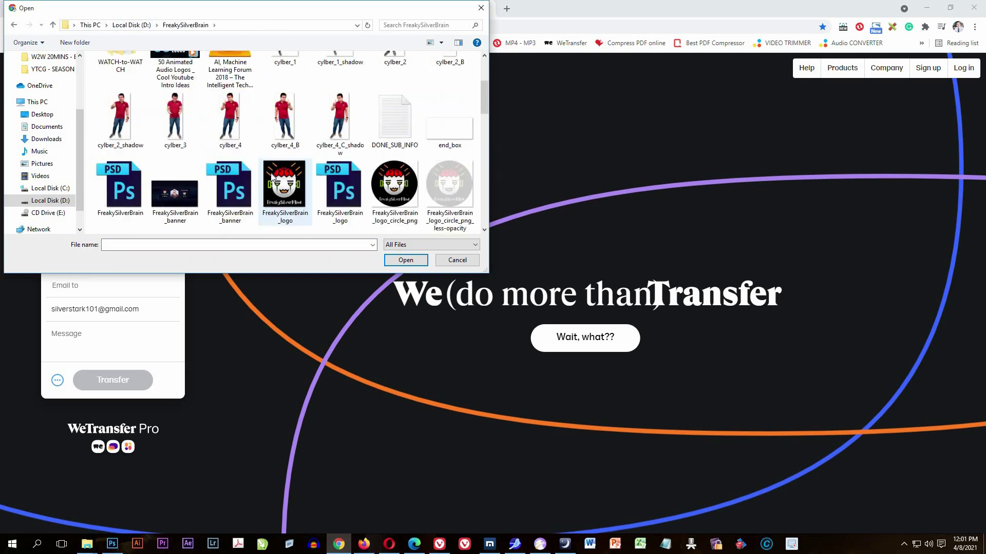
{"action": "left_click_drag", "start_coordinate": [486, 109], "coordinate": [483, 142]}
{"action": "scroll", "coordinate": [482, 143], "scroll_direction": "down", "scroll_amount": 3}
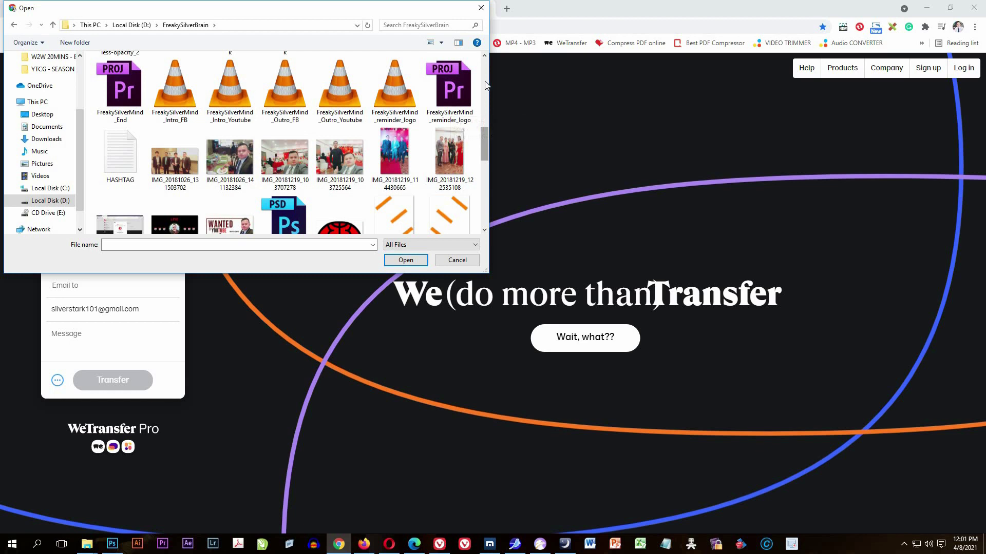
{"action": "scroll", "coordinate": [446, 118], "scroll_direction": "up", "scroll_amount": 5}
{"action": "left_click", "coordinate": [459, 87]}
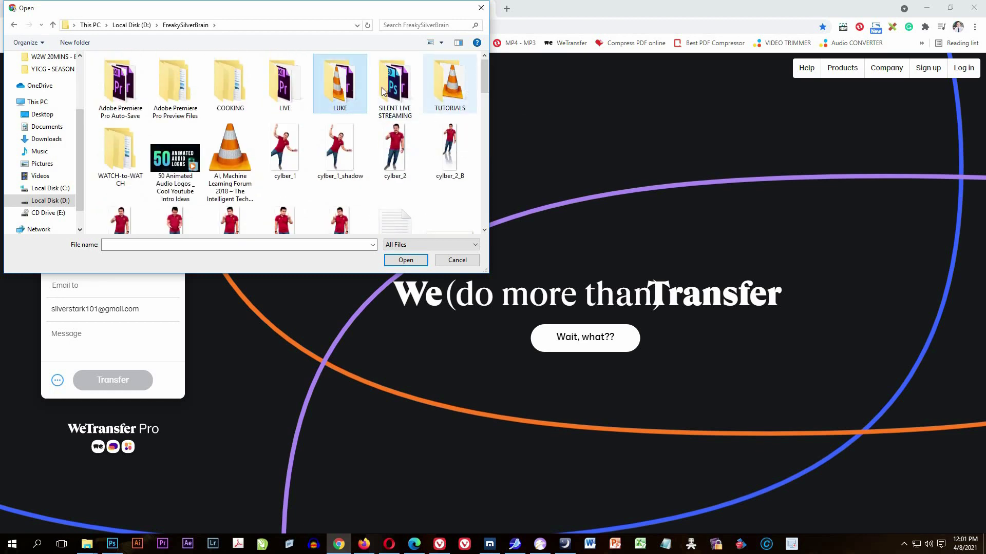
{"action": "double_click", "coordinate": [442, 79]}
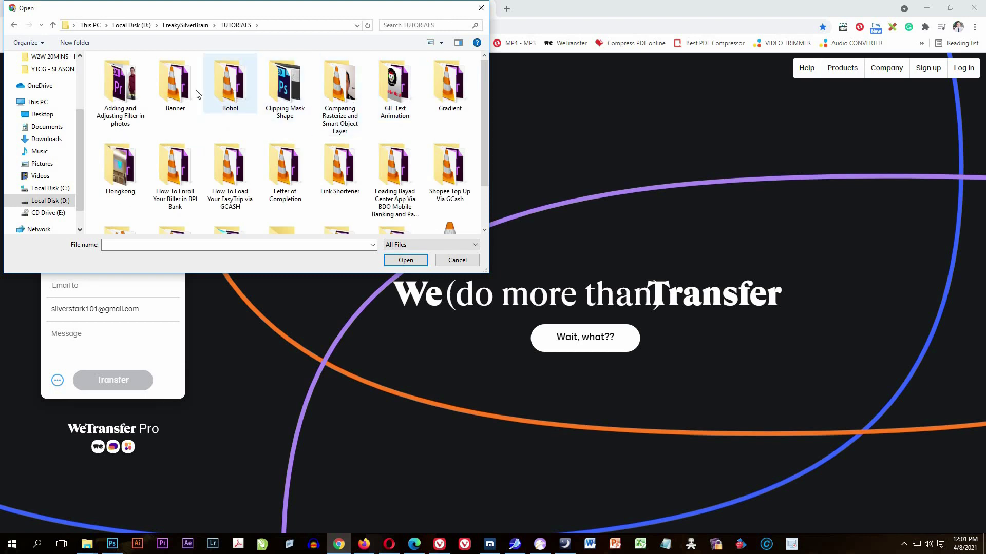
{"action": "double_click", "coordinate": [124, 84]}
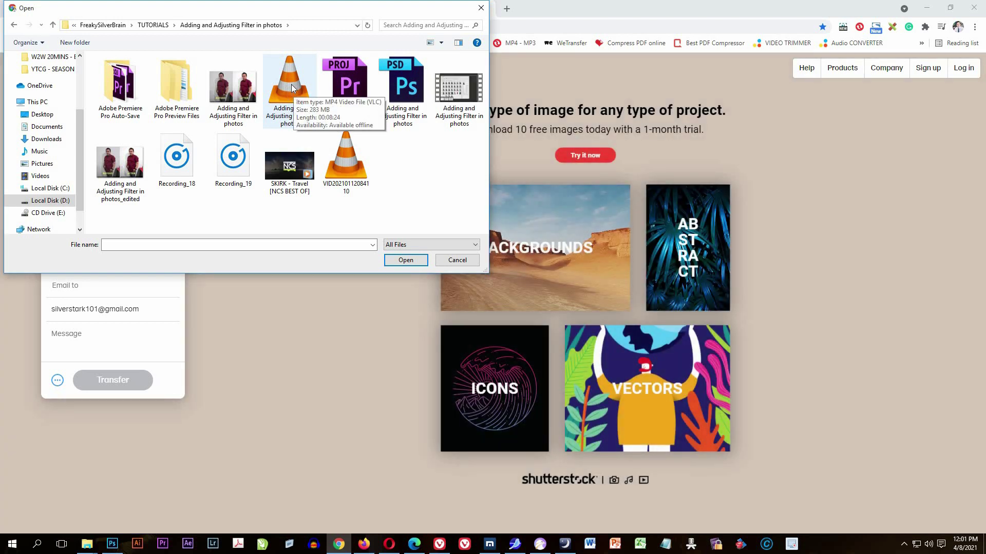
{"action": "left_click", "coordinate": [292, 88]}
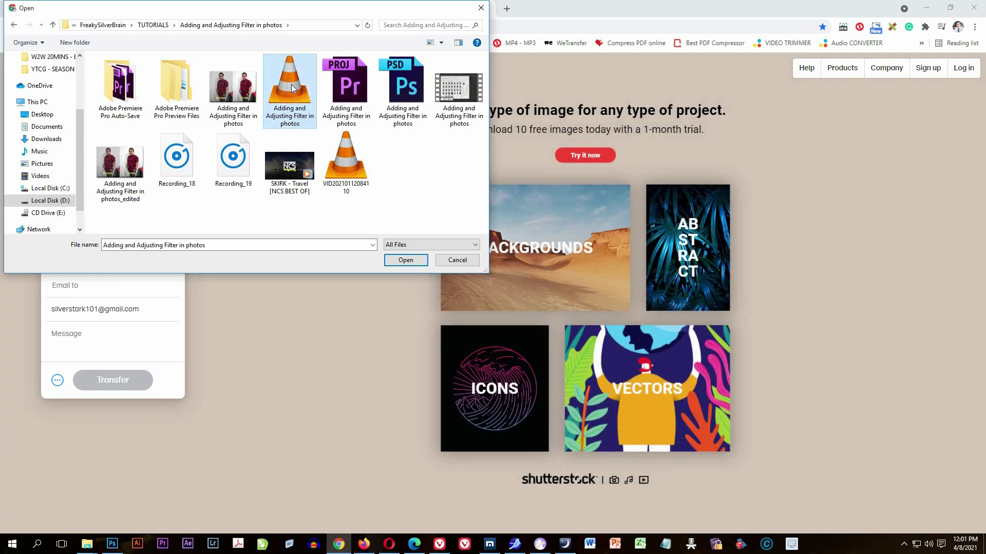
Attach the 283 MB mp4 and enter the recipient's Gmail address in Email to.
{"action": "key", "text": "Return"}
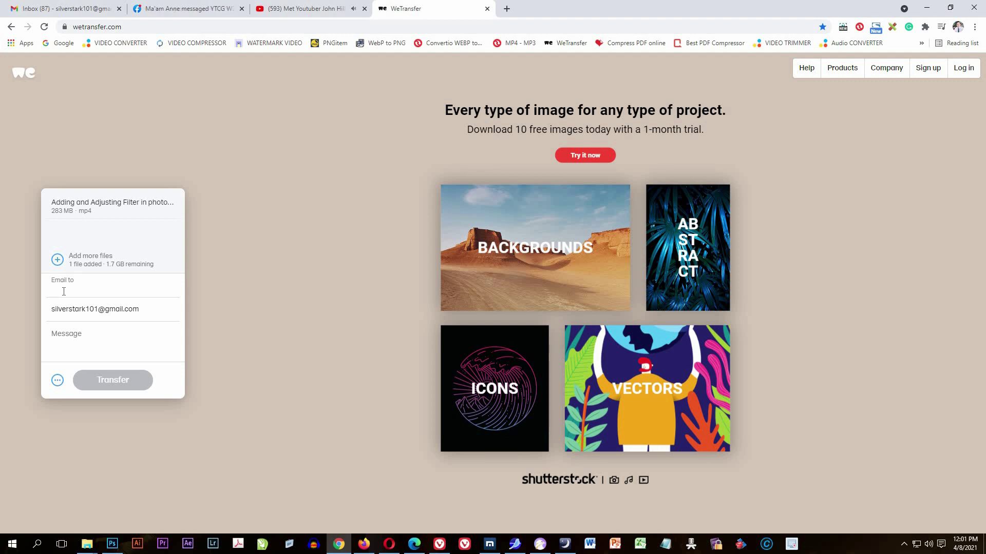
{"action": "double_click", "coordinate": [64, 290]}
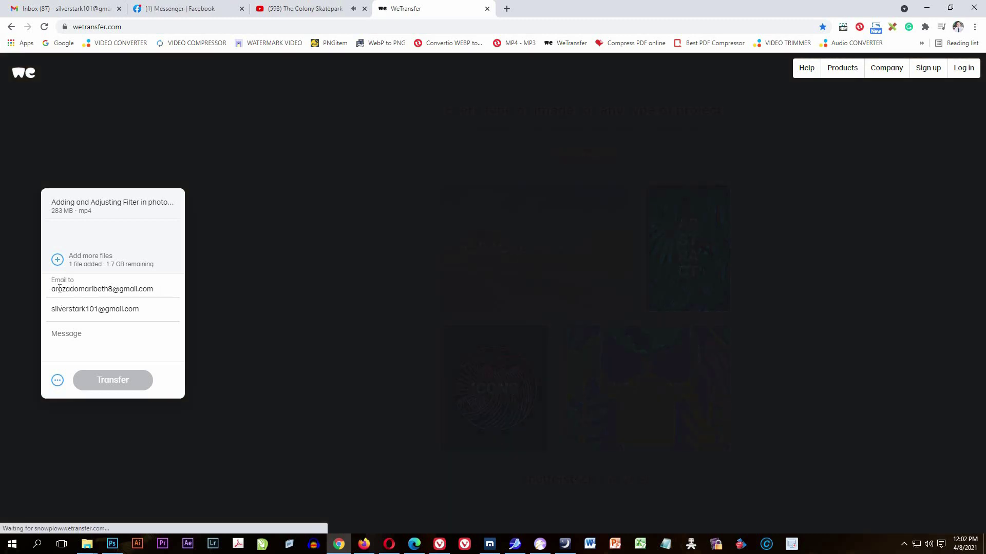
{"action": "left_click_drag", "start_coordinate": [52, 289], "coordinate": [158, 293]}
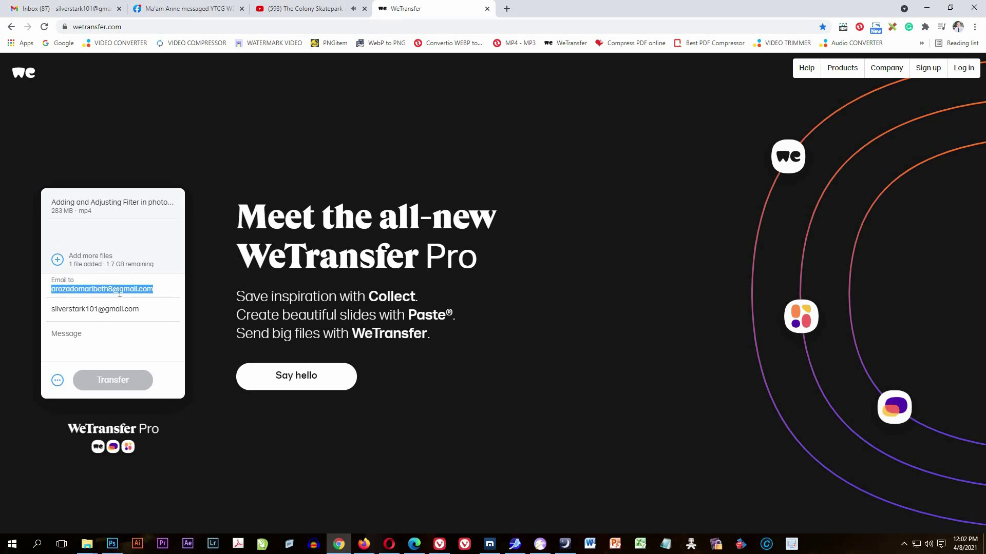
{"action": "left_click", "coordinate": [90, 309]}
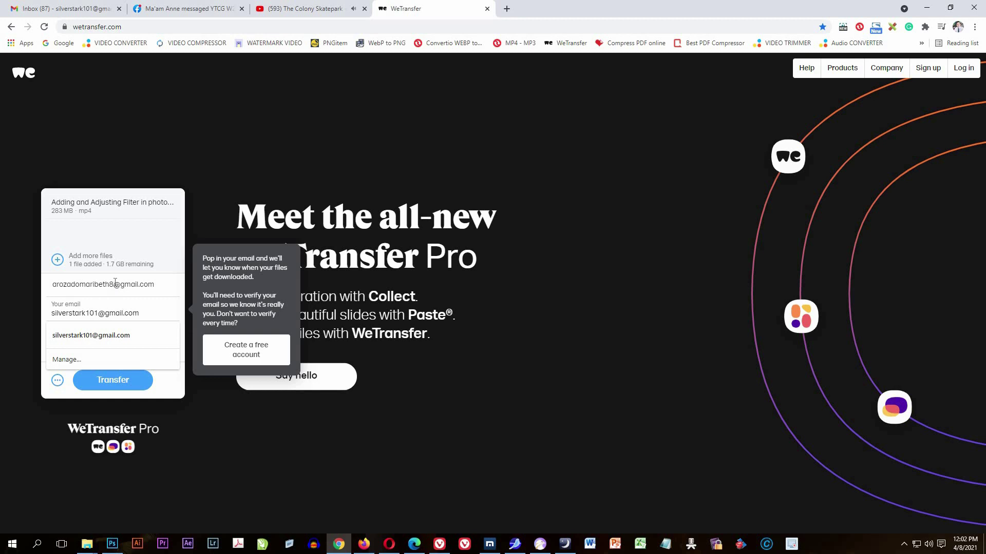
Write the message 'This is the video tutorial you requested.' for the recipient.
{"action": "left_click", "coordinate": [113, 286]}
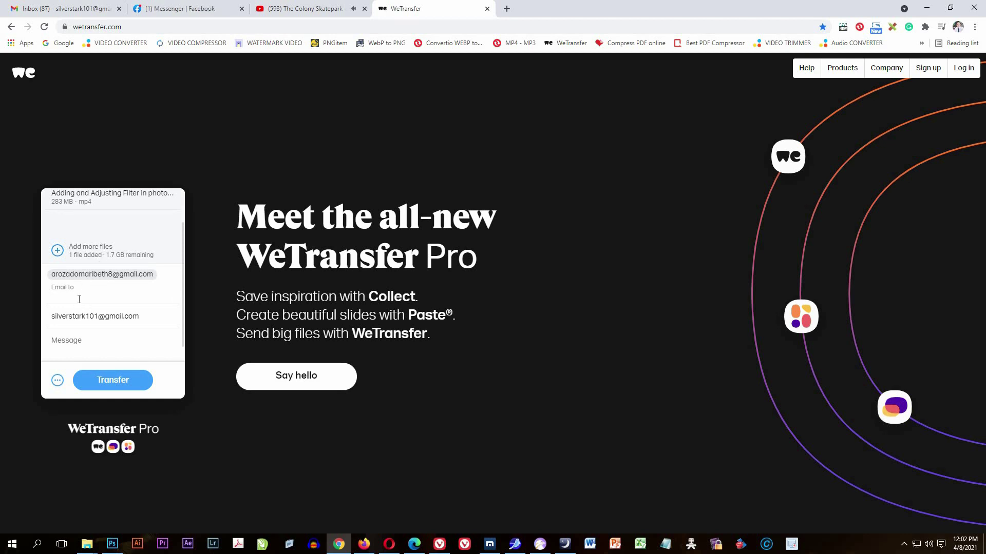
{"action": "left_click", "coordinate": [94, 348]}
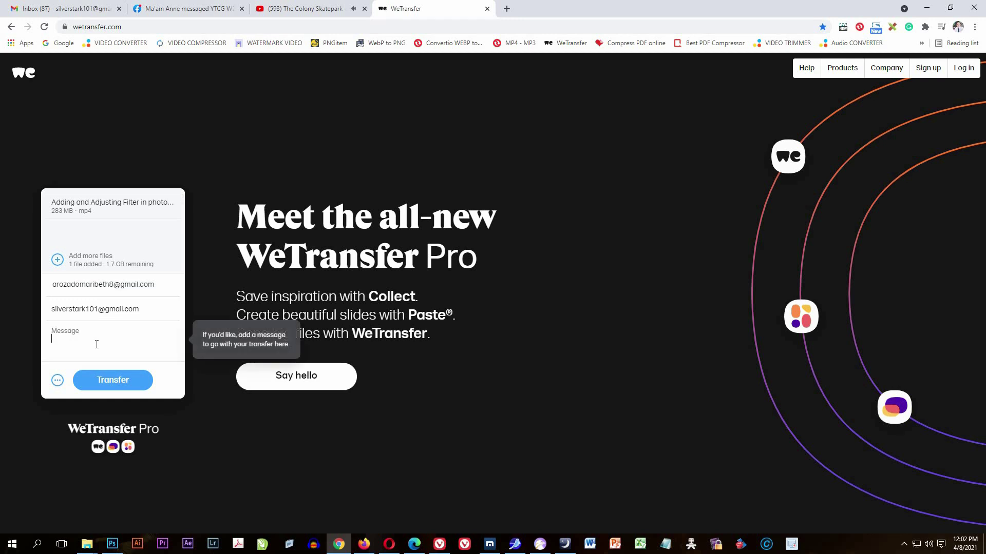
{"action": "type", "text": "This is the video tutorial you requested."}
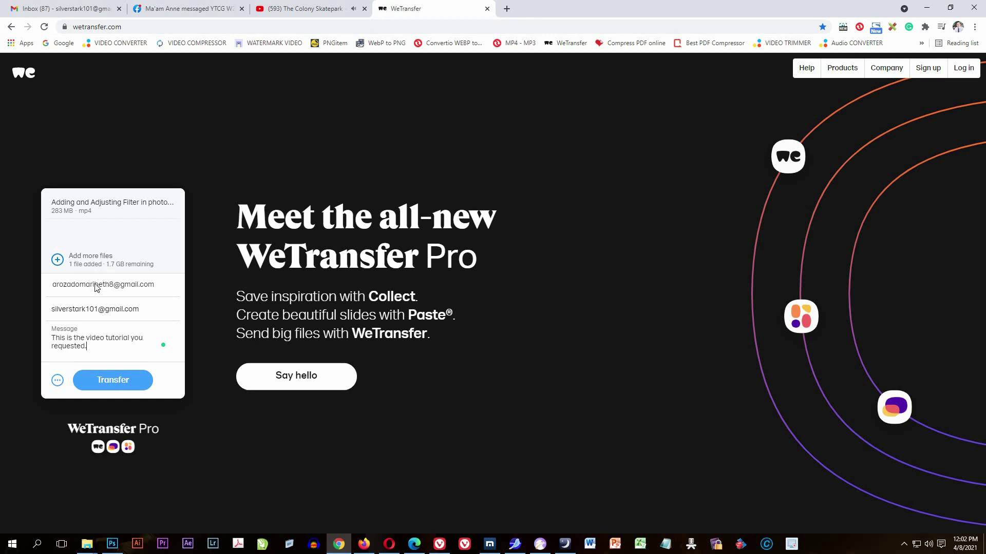
Start the transfer and review the Verify your email prompt naming the sender's address.
{"action": "left_click", "coordinate": [114, 386]}
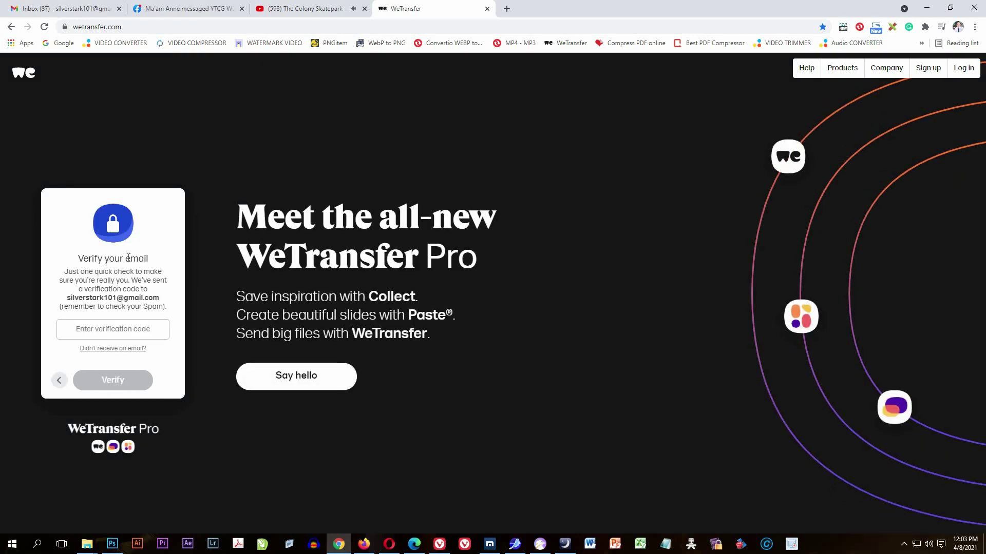
{"action": "left_click_drag", "start_coordinate": [82, 258], "coordinate": [153, 298]}
{"action": "left_click_drag", "start_coordinate": [114, 271], "coordinate": [152, 262]}
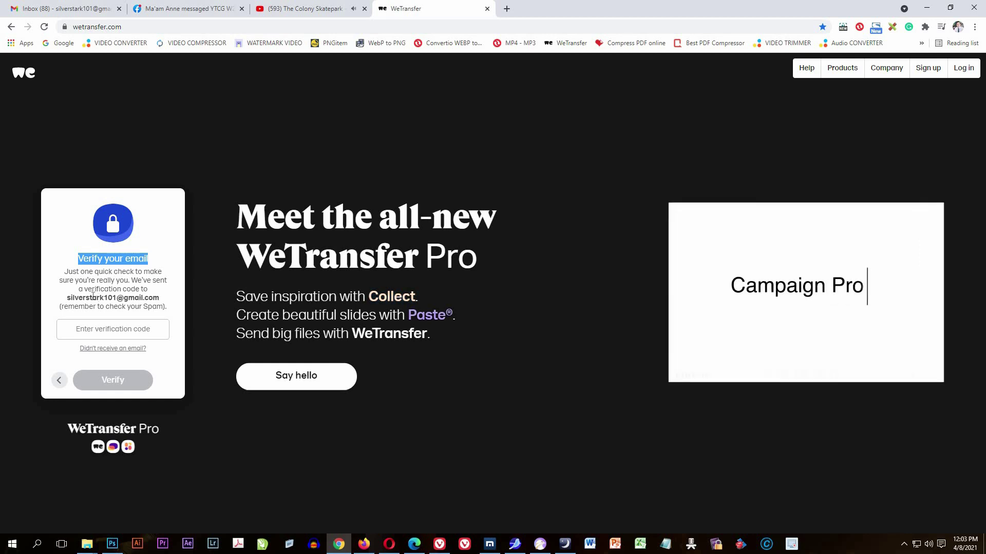
{"action": "left_click_drag", "start_coordinate": [71, 298], "coordinate": [159, 302]}
{"action": "left_click_drag", "start_coordinate": [67, 297], "coordinate": [140, 298]}
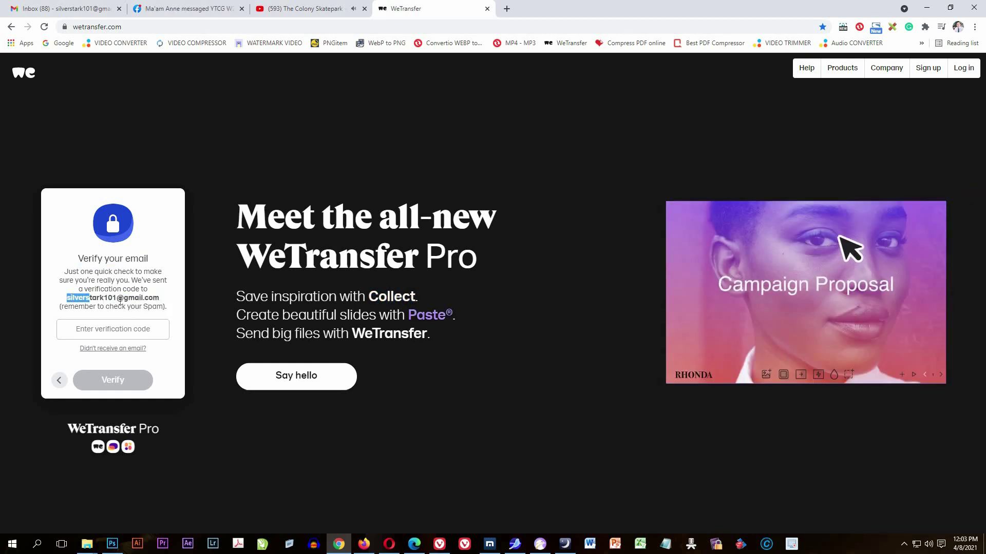
{"action": "left_click_drag", "start_coordinate": [66, 298], "coordinate": [159, 299]}
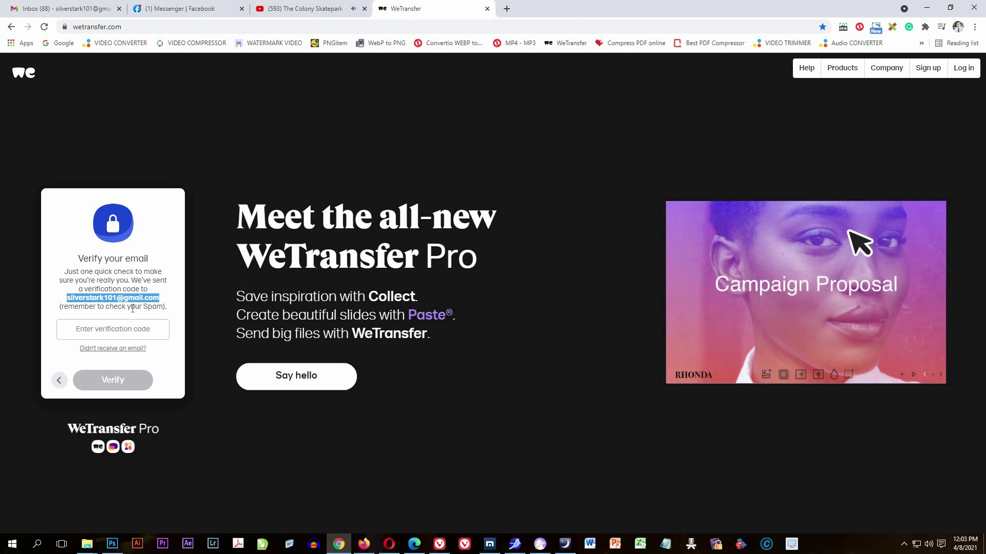
{"action": "left_click", "coordinate": [113, 305]}
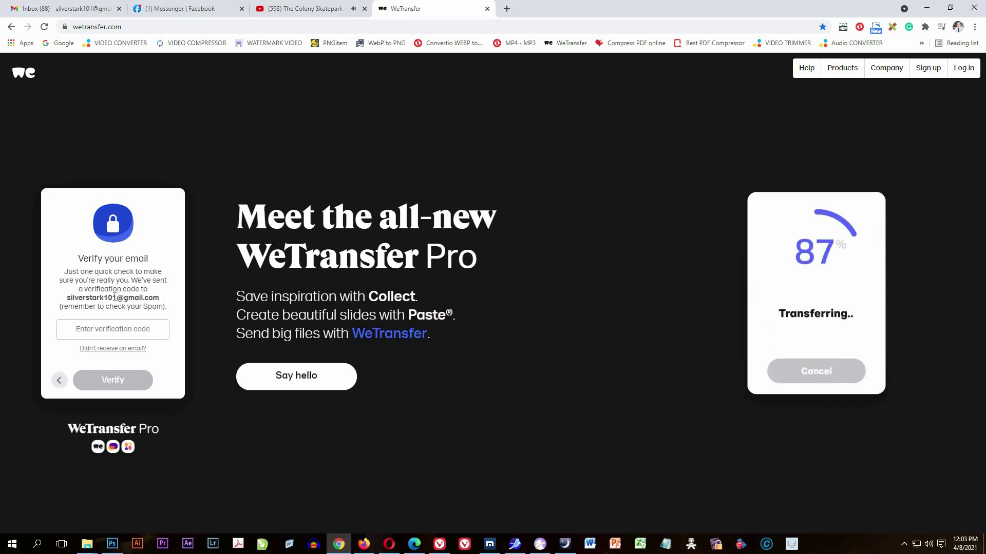
Copy the code from WeTransfer's 'Your code is' Gmail email and return to WeTransfer.
{"action": "left_click", "coordinate": [58, 5]}
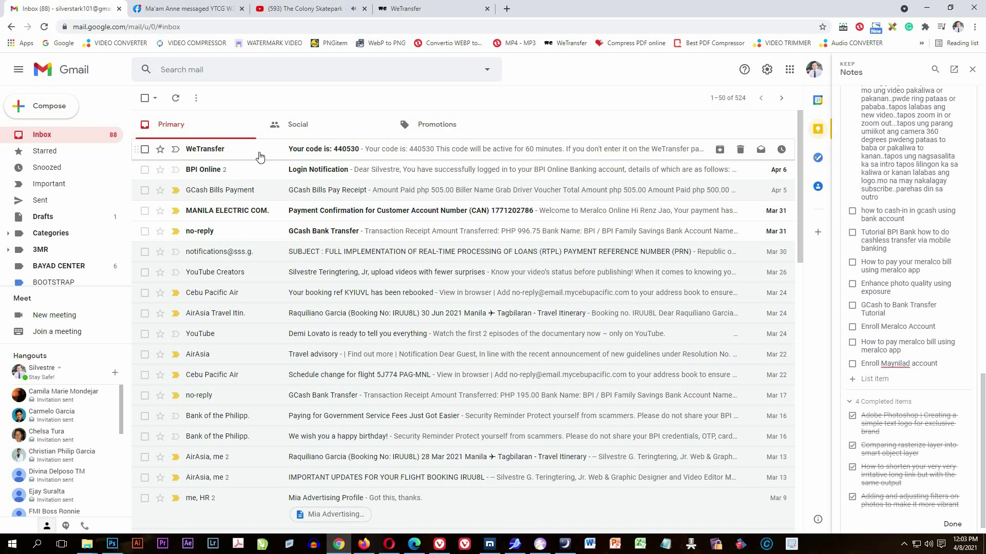
{"action": "left_click", "coordinate": [295, 150]}
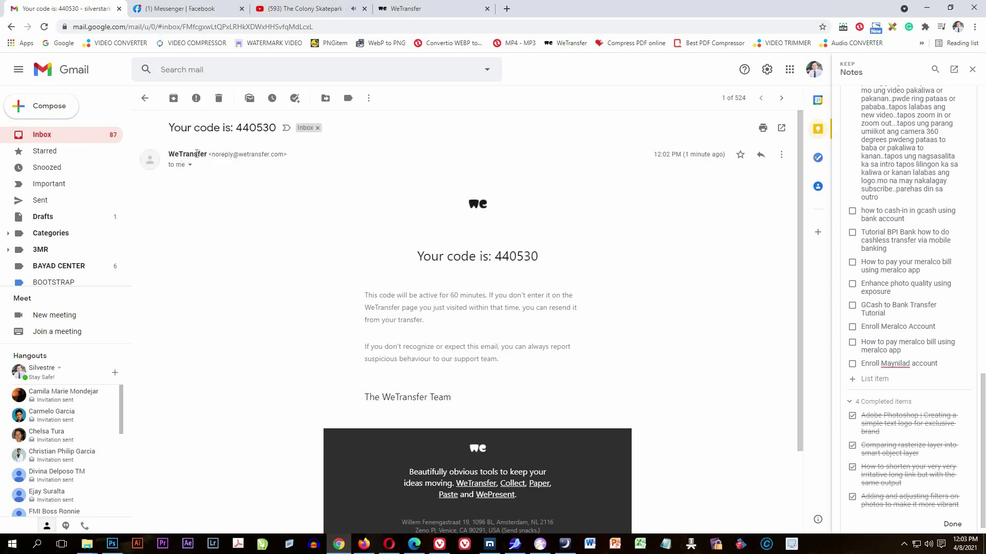
{"action": "scroll", "coordinate": [523, 303], "scroll_direction": "down", "scroll_amount": 2}
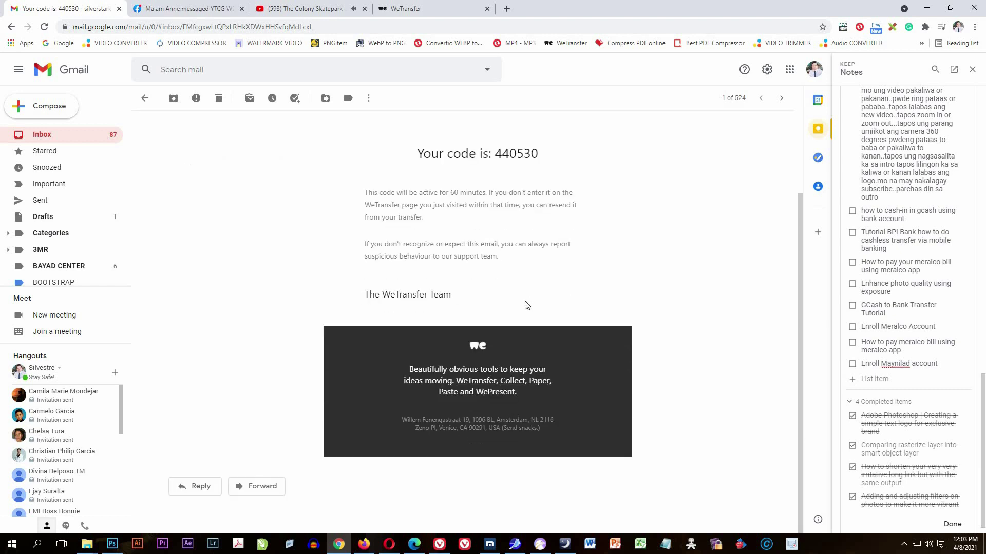
{"action": "scroll", "coordinate": [522, 289], "scroll_direction": "up", "scroll_amount": 2}
{"action": "left_click_drag", "start_coordinate": [539, 256], "coordinate": [493, 255]}
{"action": "right_click", "coordinate": [516, 262]}
{"action": "left_click", "coordinate": [538, 269]}
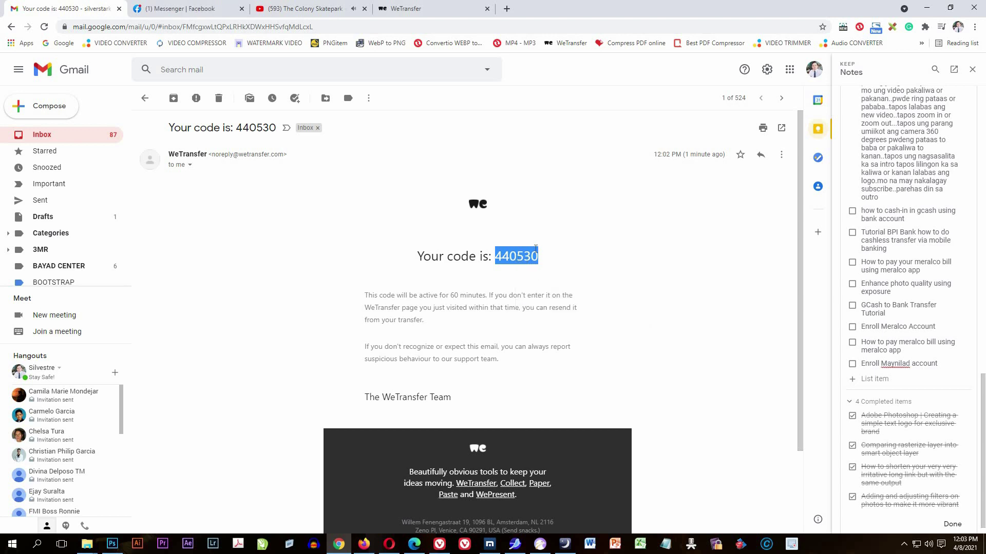
{"action": "left_click", "coordinate": [431, 6]}
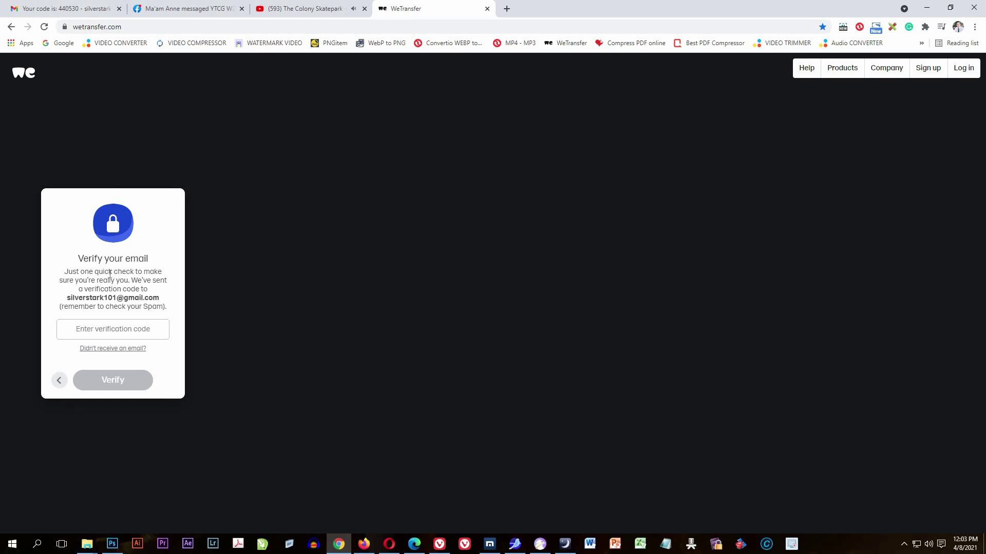
Paste the copied verification code into the code field and submit it with Verify.
{"action": "left_click", "coordinate": [124, 330]}
{"action": "right_click", "coordinate": [118, 330]}
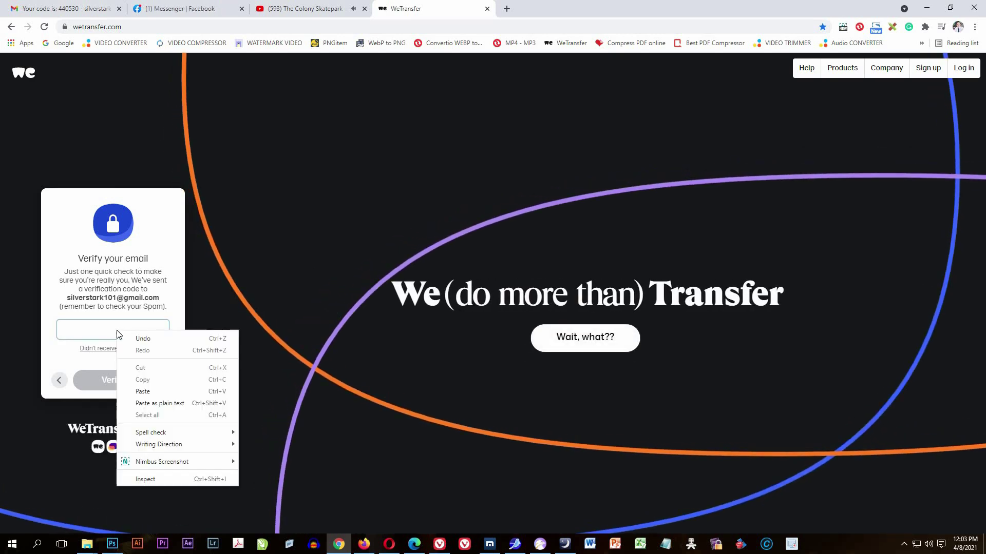
{"action": "left_click", "coordinate": [152, 391]}
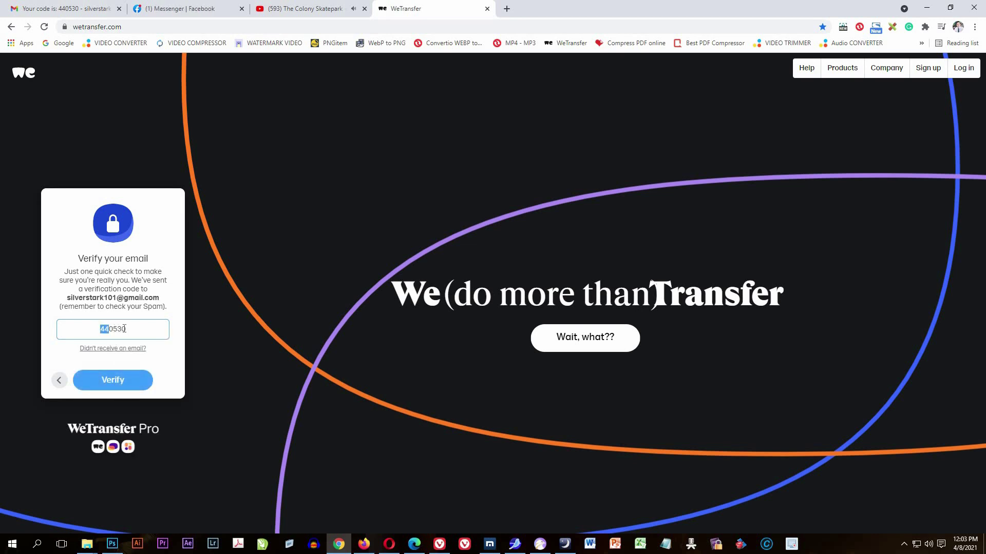
{"action": "left_click", "coordinate": [132, 332]}
{"action": "left_click", "coordinate": [126, 385]}
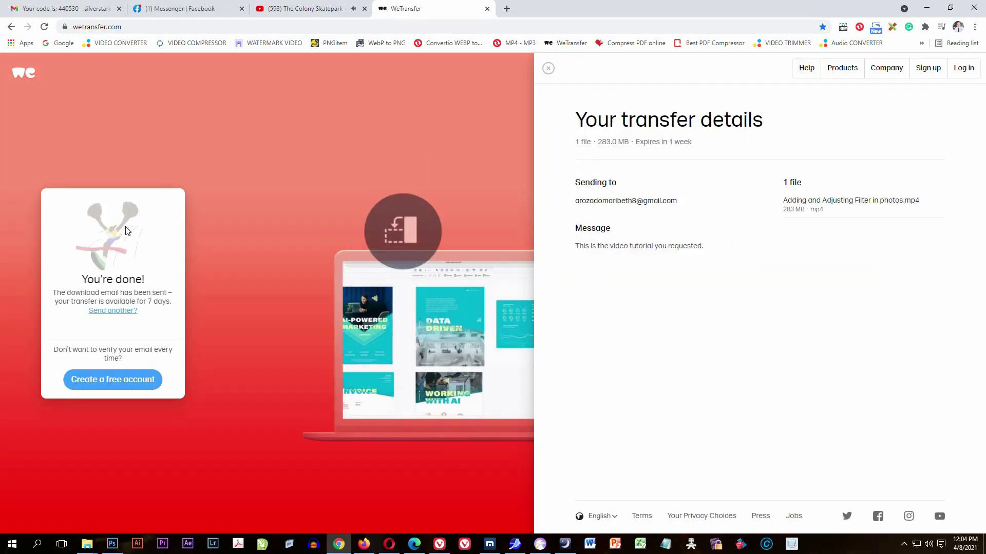
Close the transfer details panel once the 'You're done!' confirmation appears.
{"action": "left_click_drag", "start_coordinate": [144, 282], "coordinate": [80, 281]}
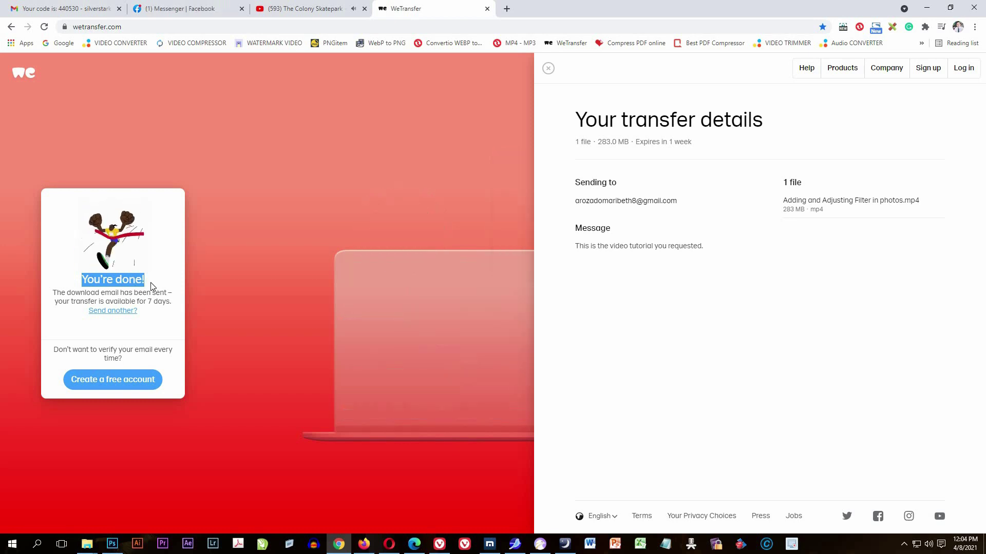
{"action": "left_click", "coordinate": [149, 296]}
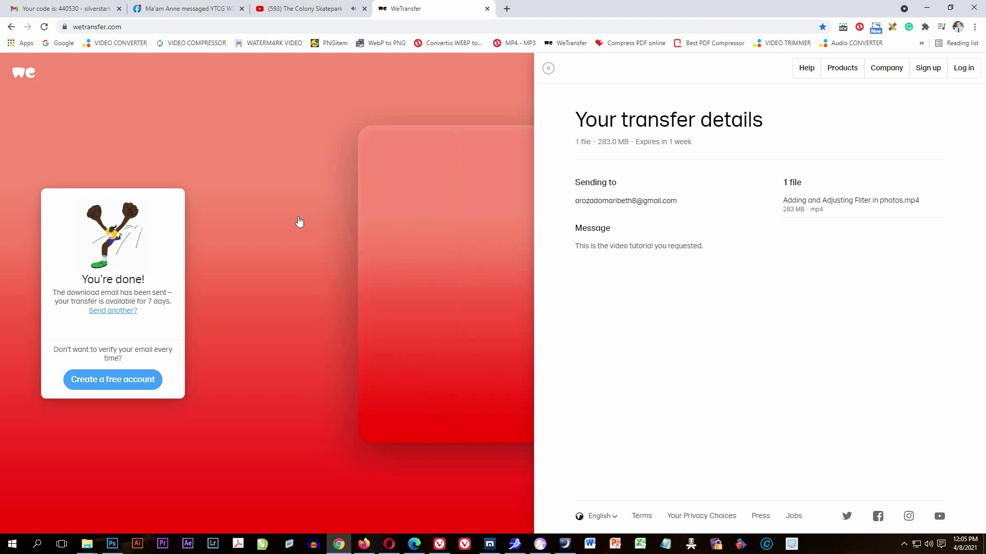
{"action": "left_click", "coordinate": [548, 69]}
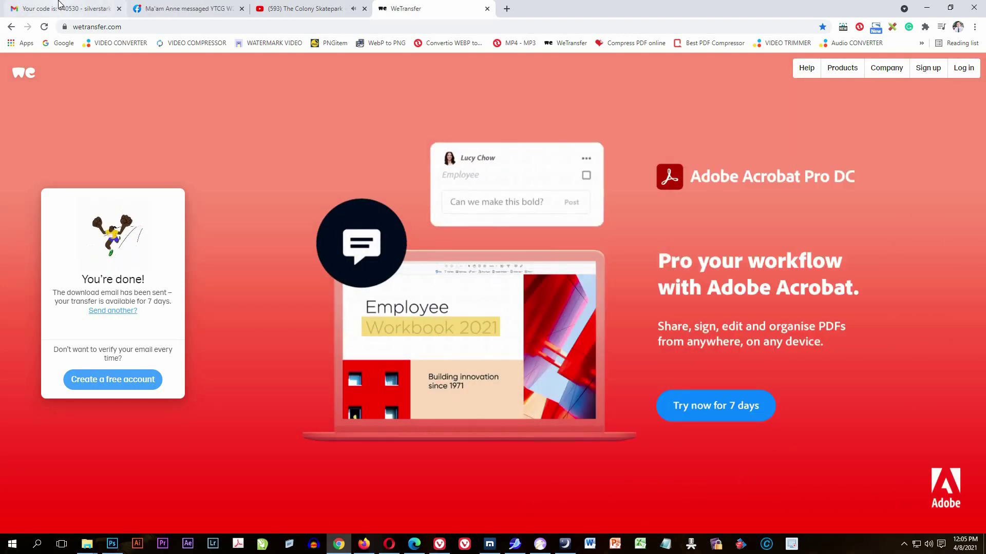
{"action": "left_click", "coordinate": [59, 6]}
Back in the inbox, open the 'Your files were sent successfully' email and review its summary heading.
{"action": "left_click", "coordinate": [141, 103]}
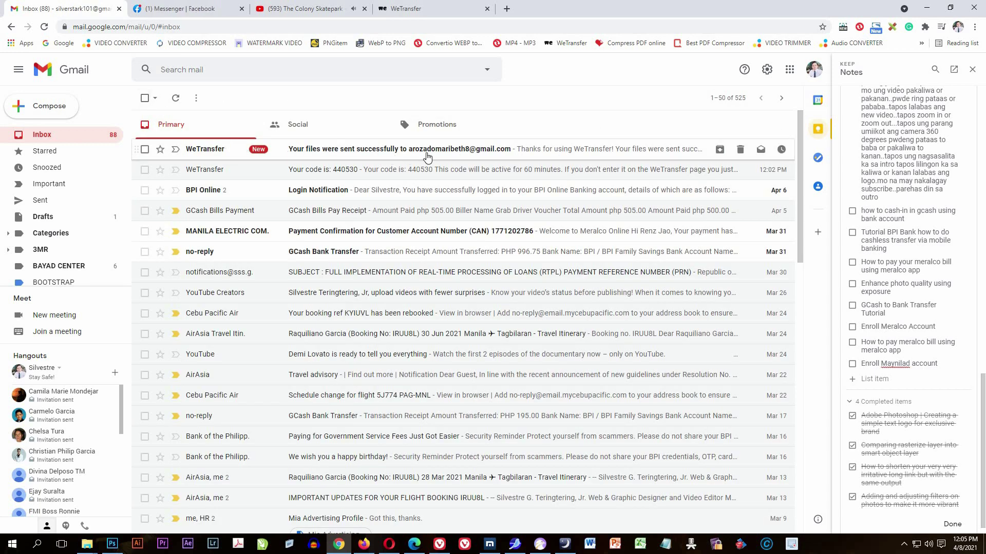
{"action": "left_click", "coordinate": [347, 153]}
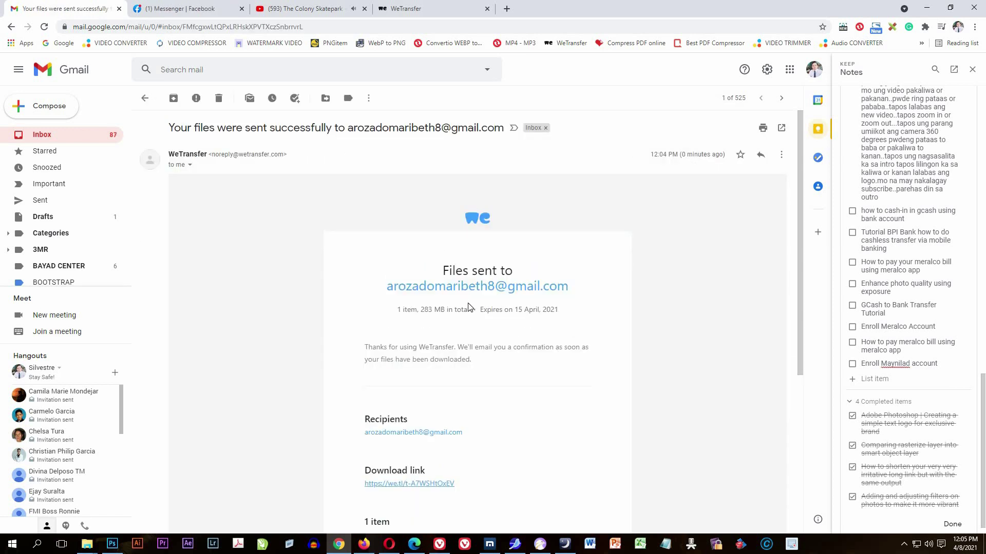
{"action": "left_click_drag", "start_coordinate": [441, 287], "coordinate": [570, 298]}
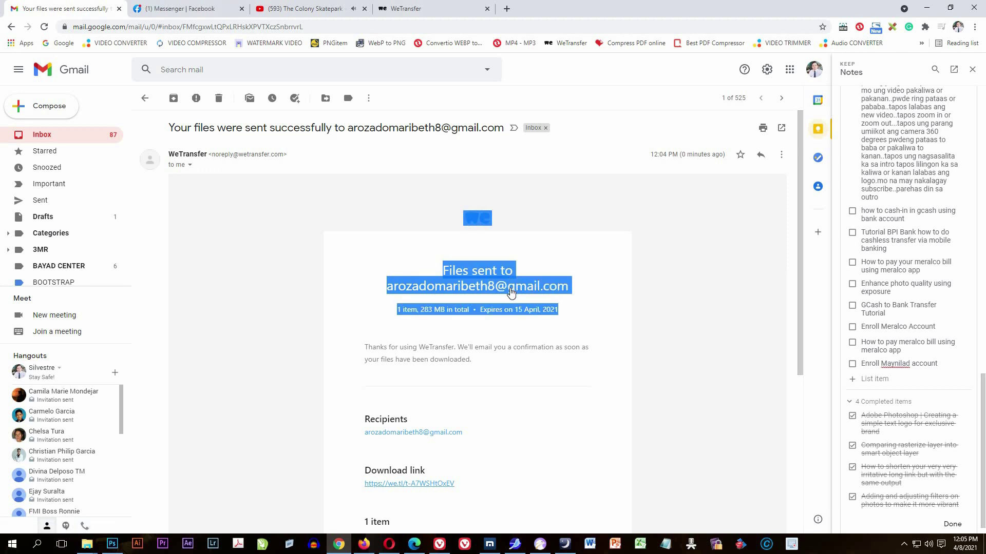
{"action": "left_click", "coordinate": [608, 296]}
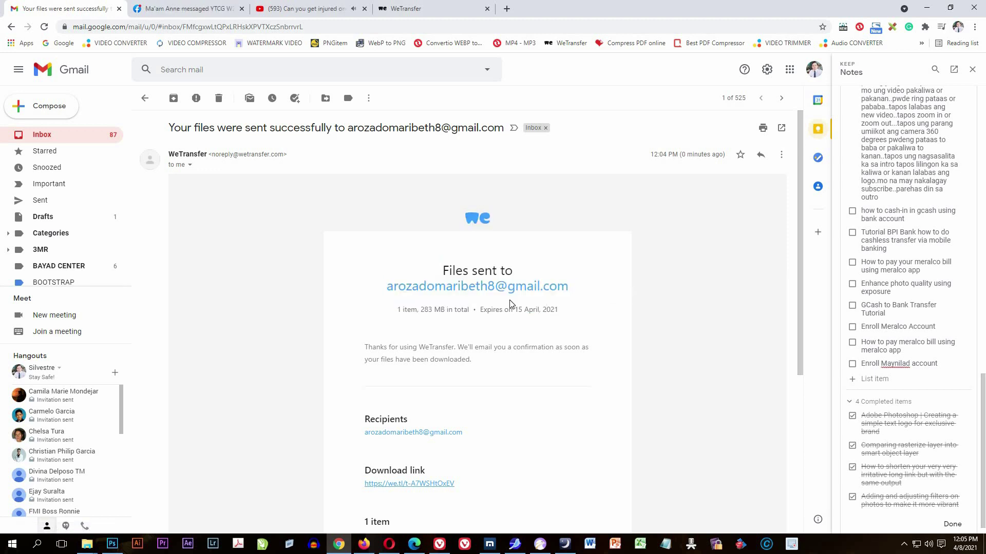
{"action": "scroll", "coordinate": [435, 414], "scroll_direction": "down", "scroll_amount": 1}
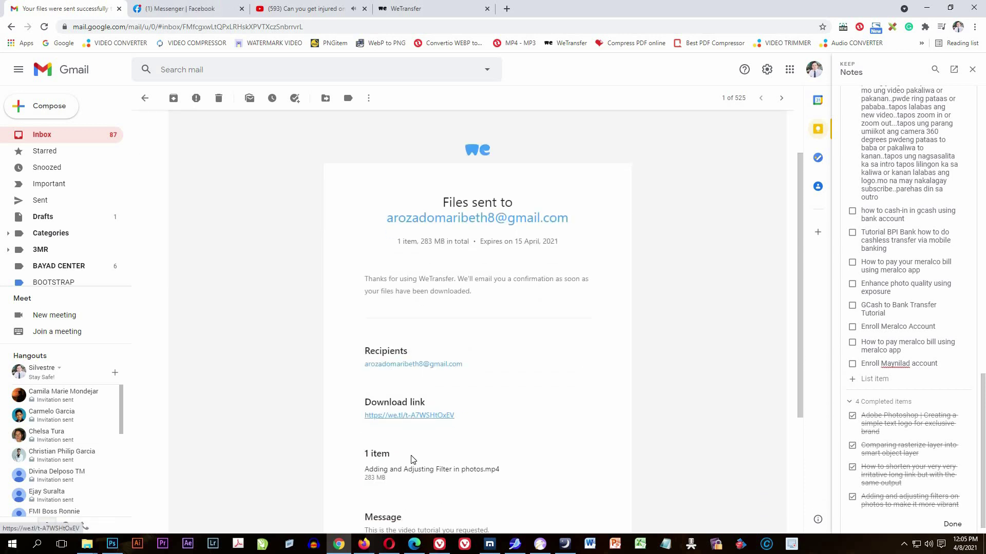
{"action": "scroll", "coordinate": [409, 460], "scroll_direction": "down", "scroll_amount": 2}
{"action": "scroll", "coordinate": [421, 304], "scroll_direction": "up", "scroll_amount": 2}
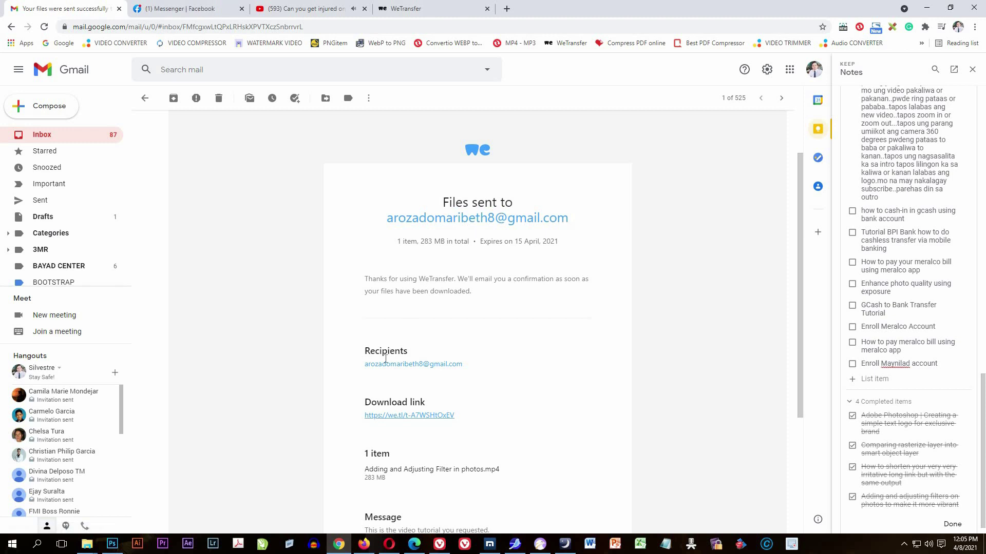
Review the recipient address, download link, file 'Adding and Adjusting Filter in photos.mp4' and message.
{"action": "left_click_drag", "start_coordinate": [467, 371], "coordinate": [366, 374]}
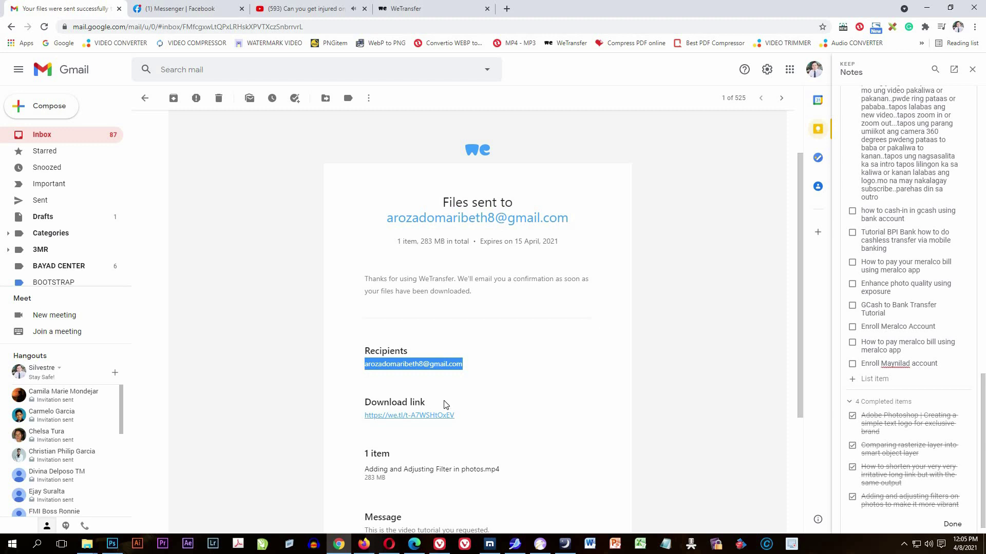
{"action": "left_click", "coordinate": [513, 402]}
{"action": "scroll", "coordinate": [512, 401], "scroll_direction": "down", "scroll_amount": 1}
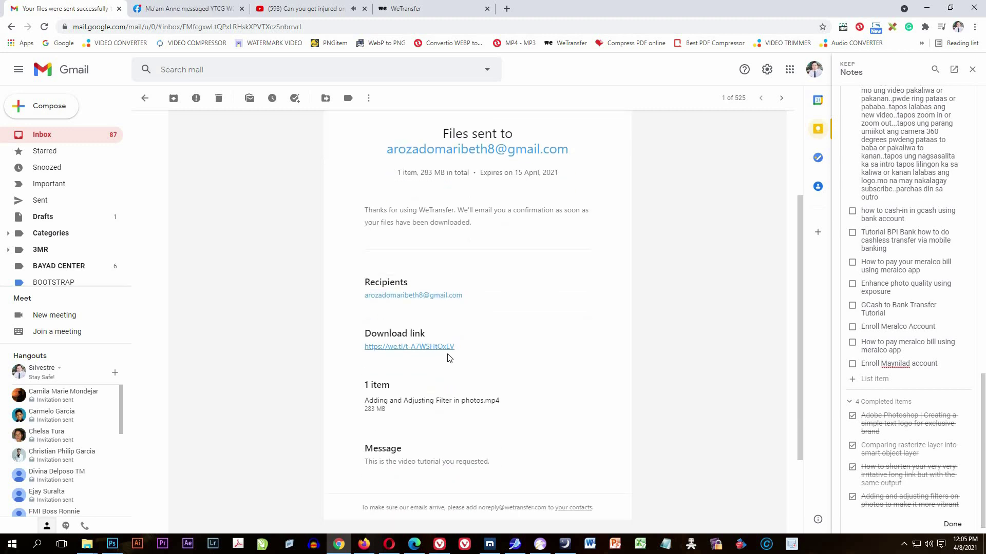
{"action": "left_click_drag", "start_coordinate": [459, 352], "coordinate": [361, 354]}
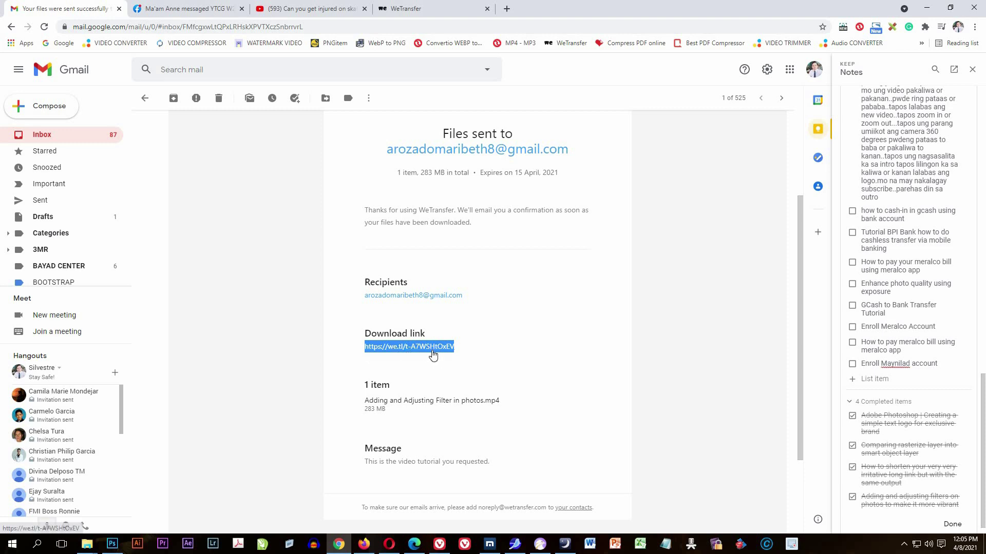
{"action": "left_click", "coordinate": [421, 402]}
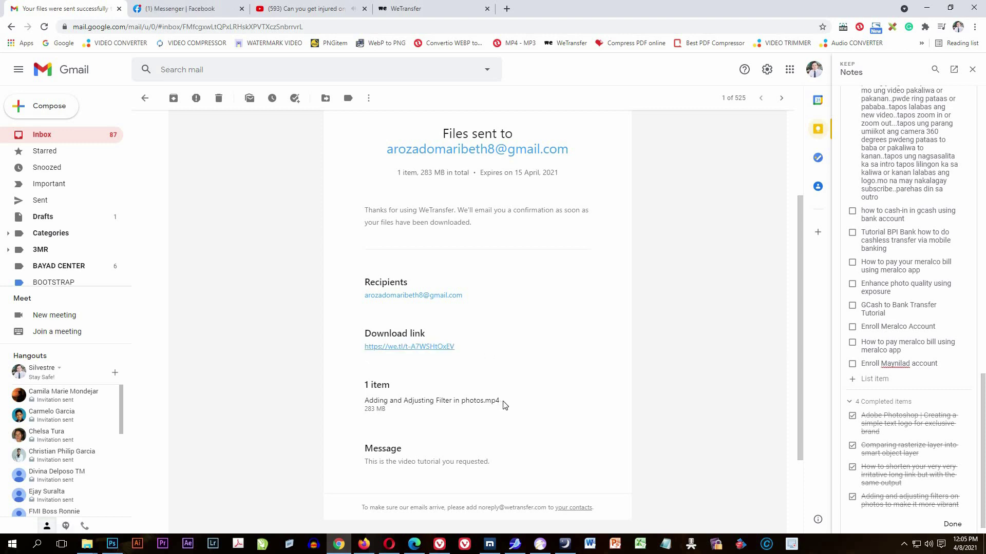
{"action": "left_click_drag", "start_coordinate": [468, 403], "coordinate": [362, 406]}
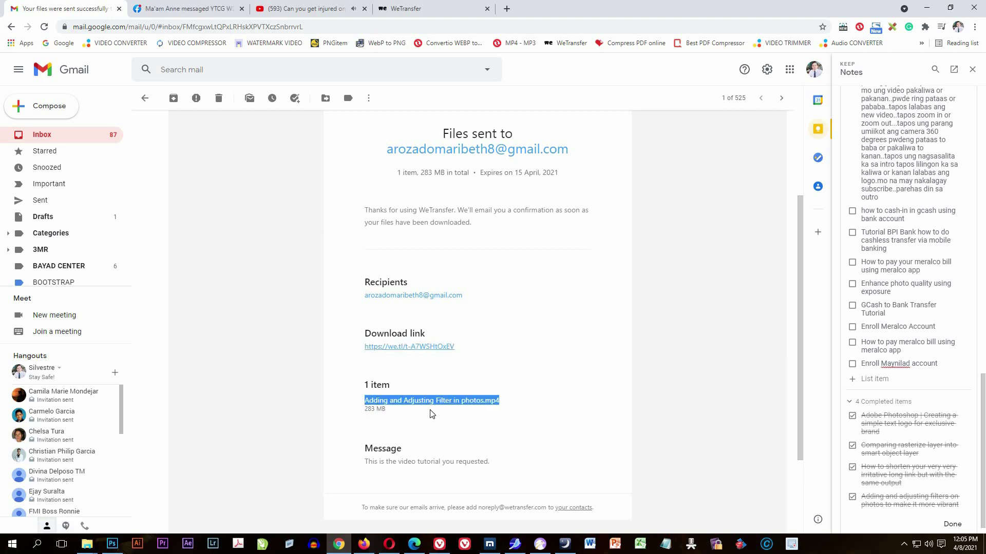
{"action": "left_click", "coordinate": [498, 430]}
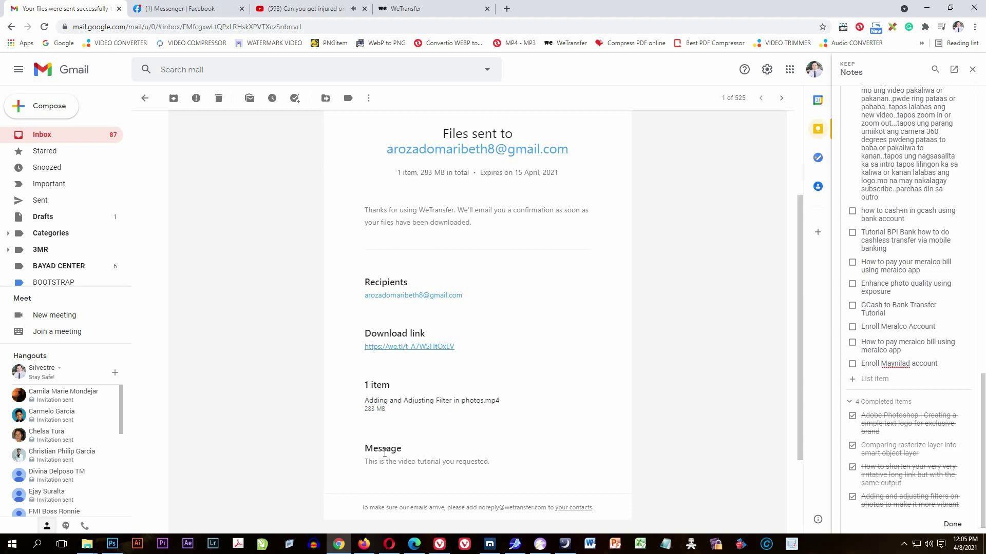
{"action": "left_click_drag", "start_coordinate": [365, 462], "coordinate": [492, 463]}
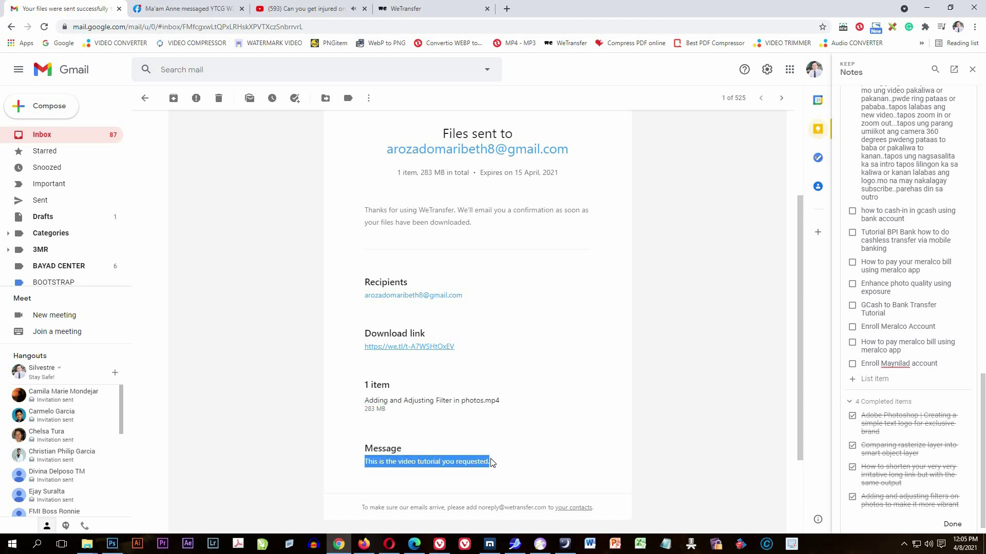
{"action": "left_click", "coordinate": [529, 418]}
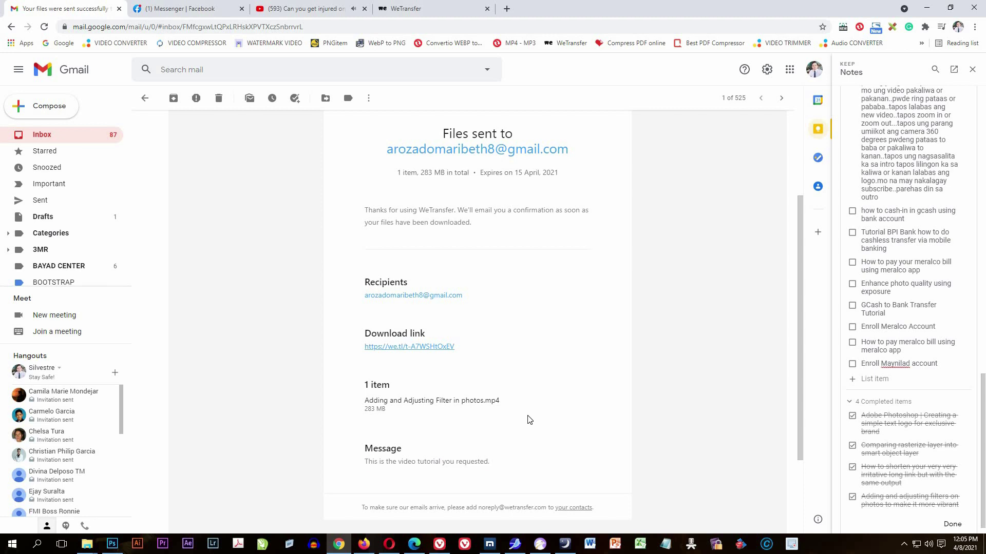
{"action": "scroll", "coordinate": [529, 421], "scroll_direction": "down", "scroll_amount": 1}
{"action": "scroll", "coordinate": [526, 419], "scroll_direction": "up", "scroll_amount": 5}
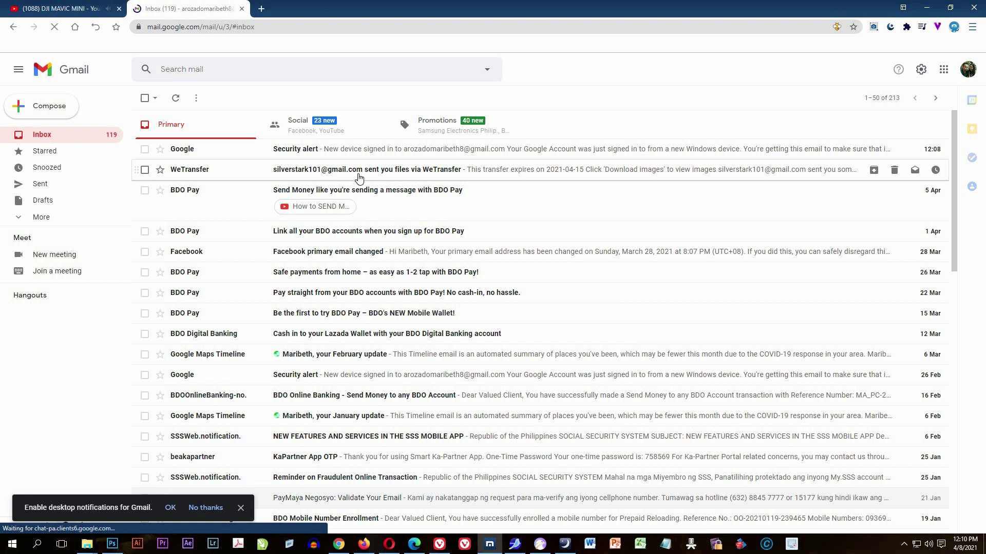
Open WeTransfer's 'sent you files via WeTransfer' email in the recipient's inbox.
{"action": "left_click", "coordinate": [359, 178]}
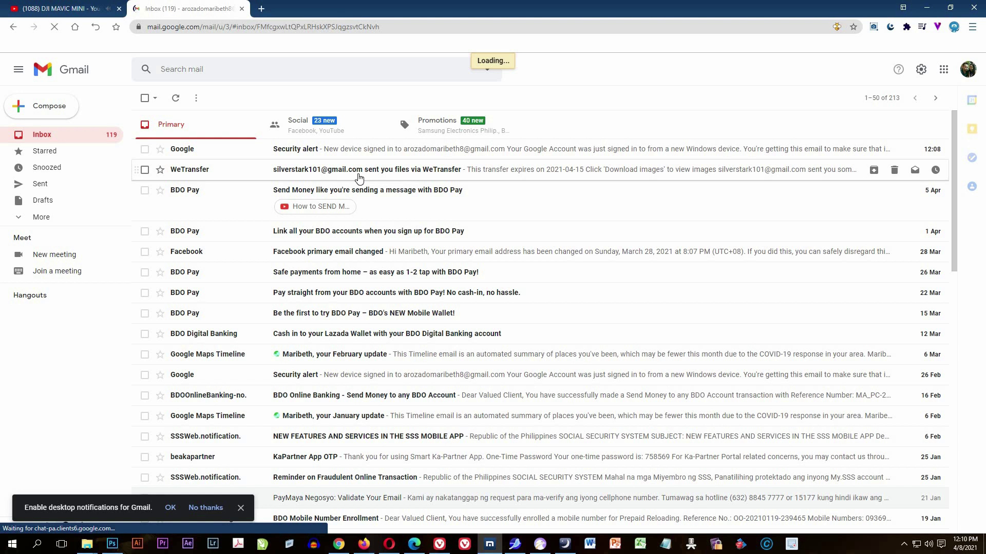
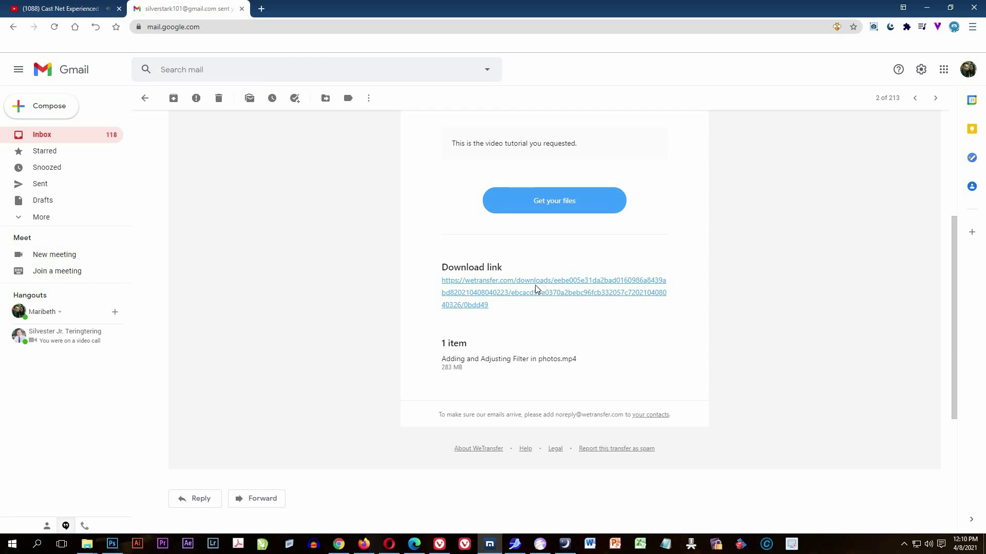
Open the WeTransfer download page from the email's link, then come back to Gmail.
{"action": "left_click_drag", "start_coordinate": [440, 261], "coordinate": [547, 327]}
{"action": "left_click_drag", "start_coordinate": [494, 311], "coordinate": [441, 280]}
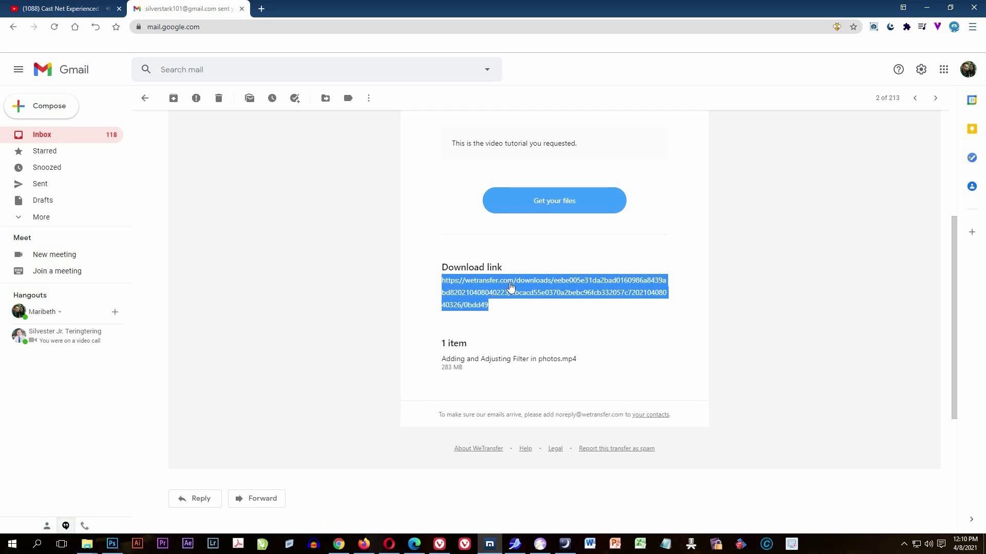
{"action": "left_click", "coordinate": [540, 324]}
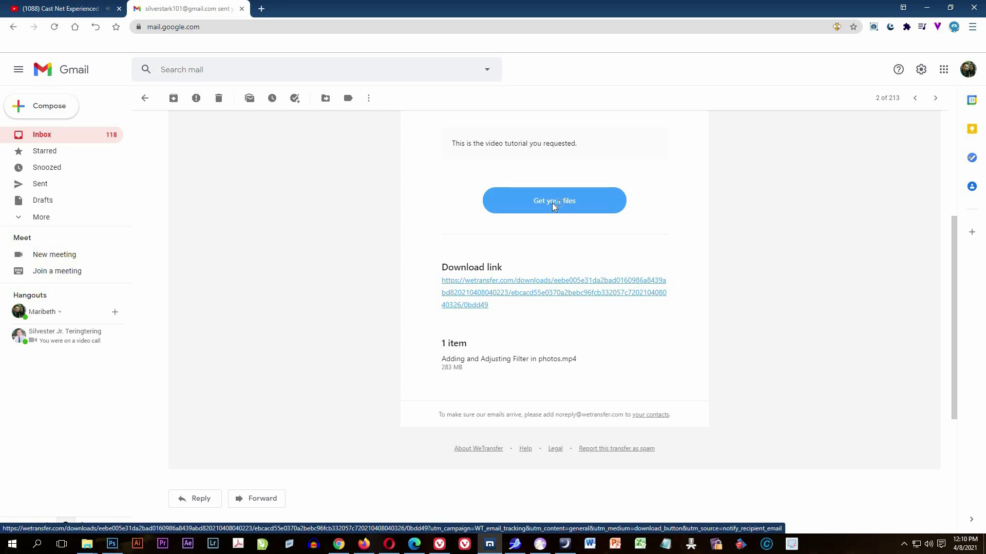
{"action": "left_click", "coordinate": [553, 202]}
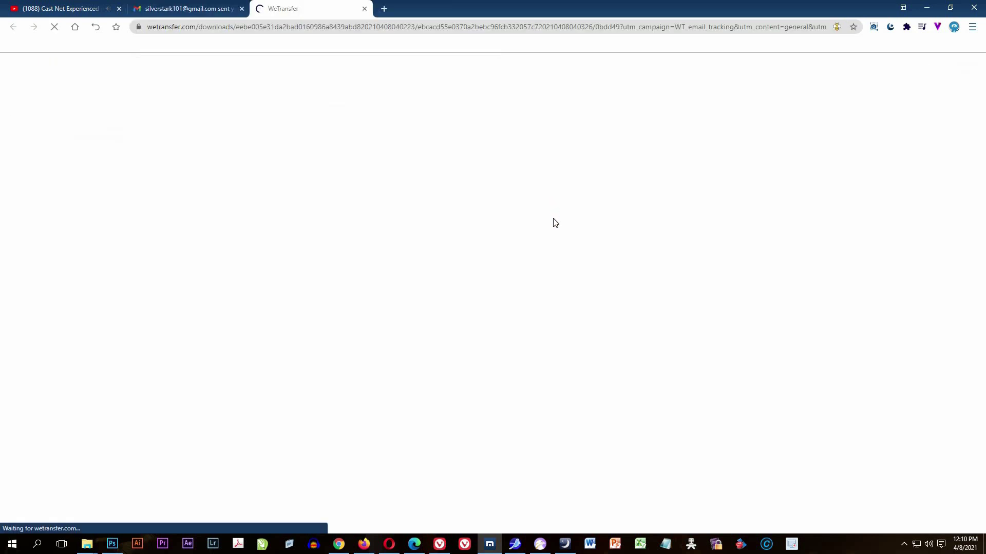
{"action": "left_click", "coordinate": [199, 10]}
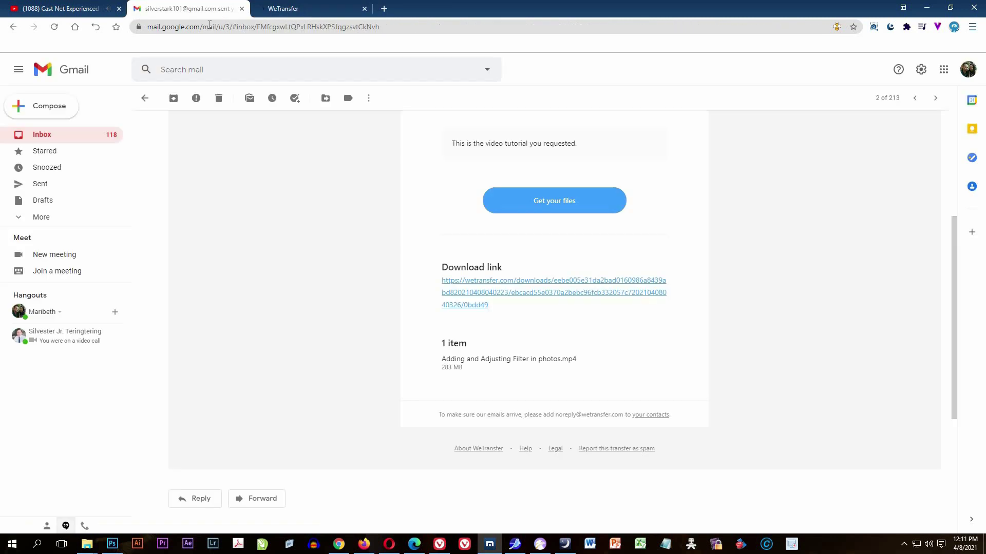
Open the email's download URL in a new tab and switch to it.
{"action": "triple_click", "coordinate": [441, 281]}
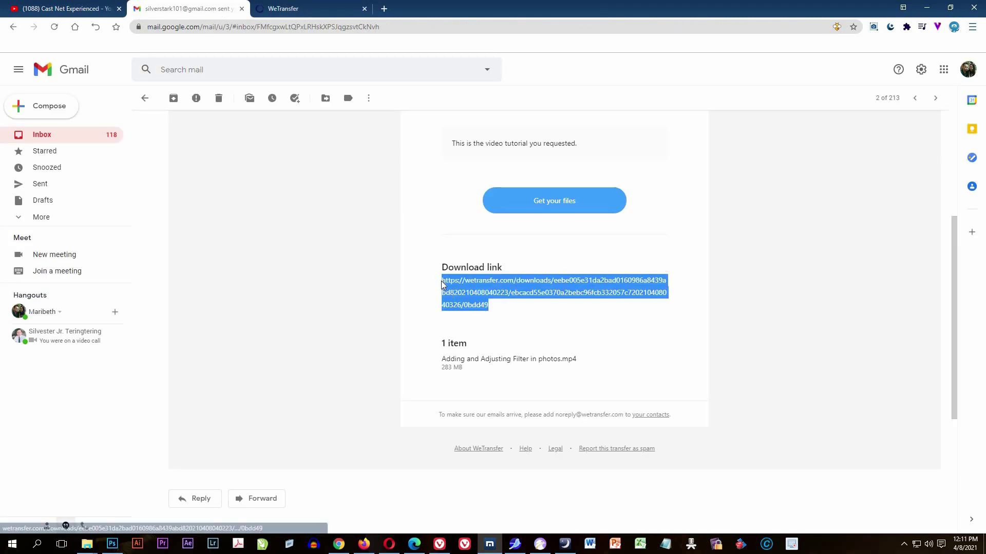
{"action": "right_click", "coordinate": [452, 282]}
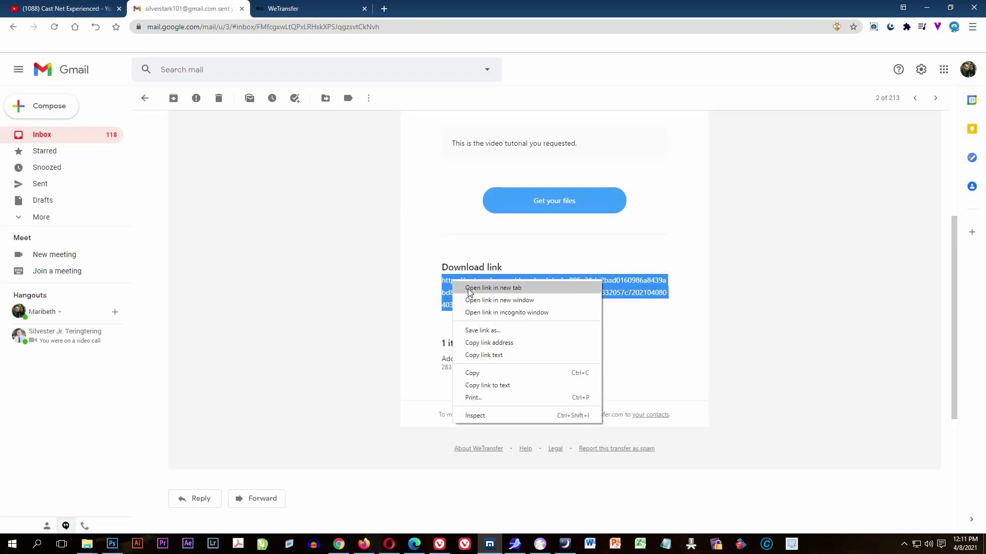
{"action": "left_click", "coordinate": [468, 290]}
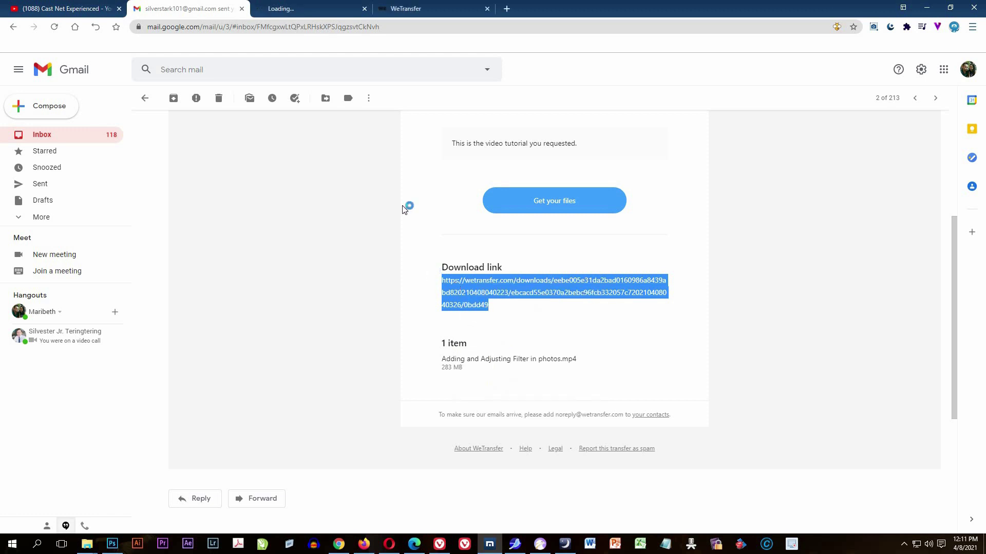
{"action": "left_click", "coordinate": [310, 7]}
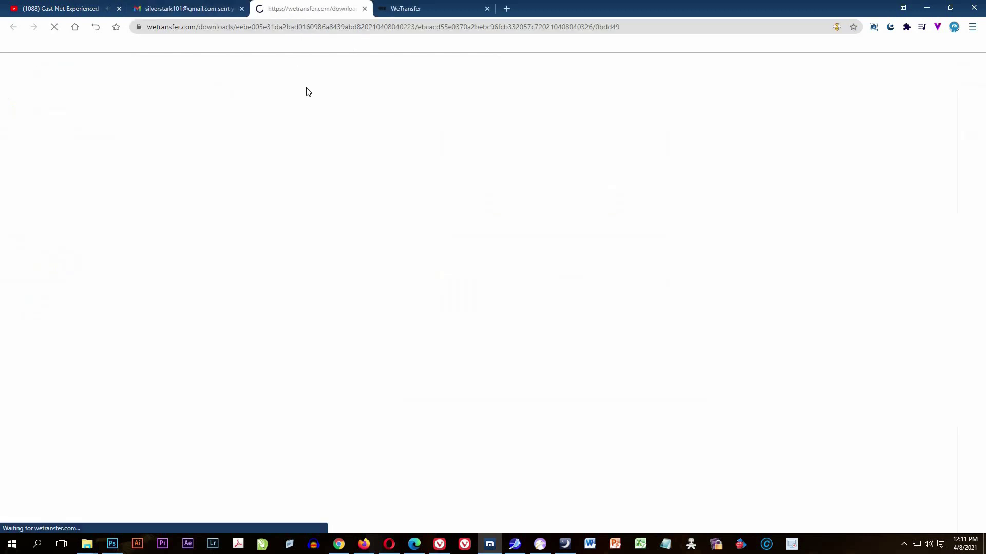
Accept WeTransfer's cookies and agree to the terms of service.
{"action": "left_click", "coordinate": [435, 14]}
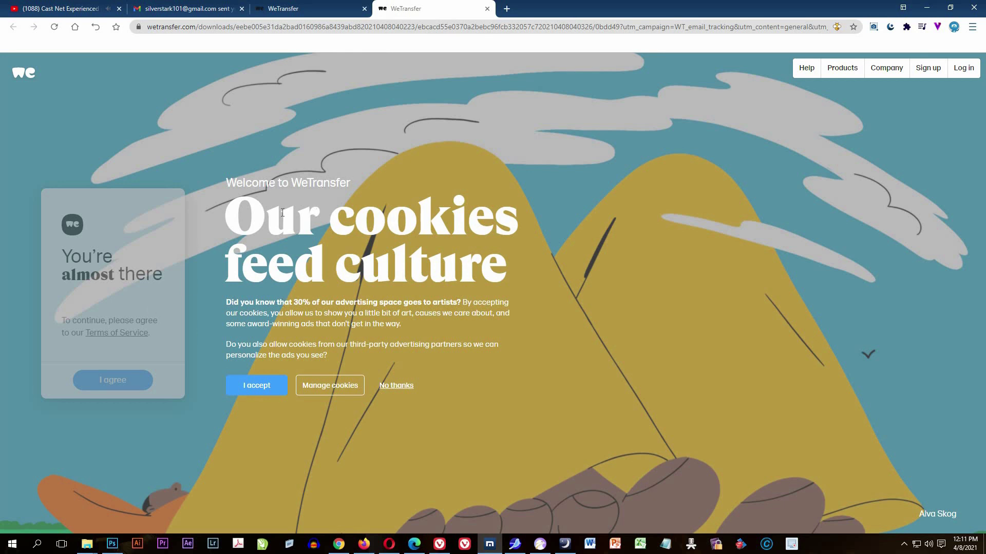
{"action": "left_click", "coordinate": [270, 393]}
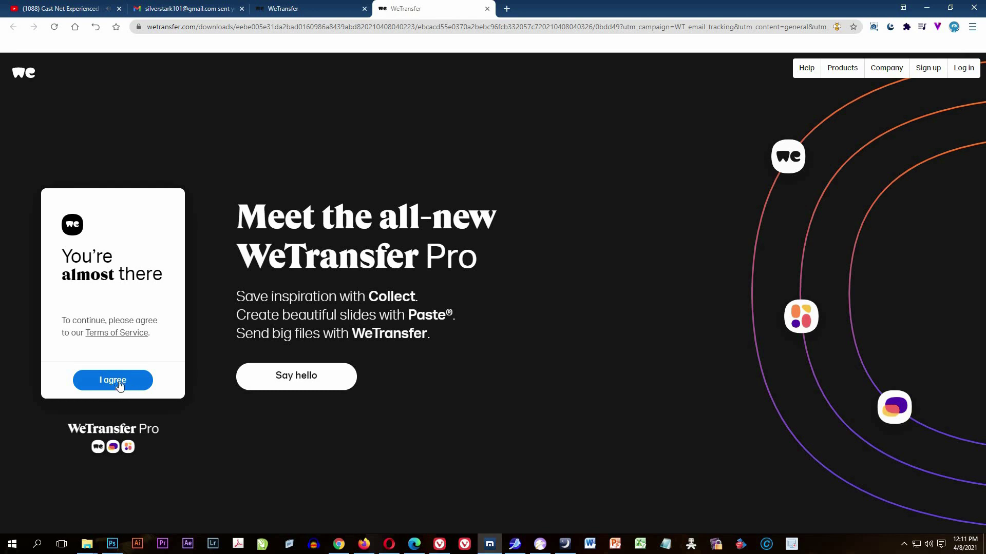
{"action": "left_click", "coordinate": [115, 382]}
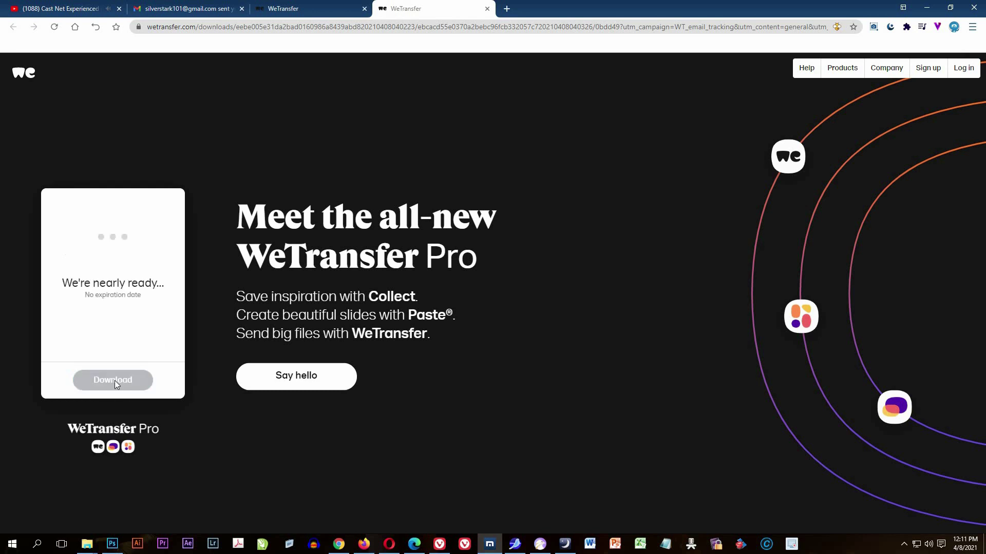
Start downloading the shared 283 MB mp4 video from the transfer card.
{"action": "left_click", "coordinate": [117, 379]}
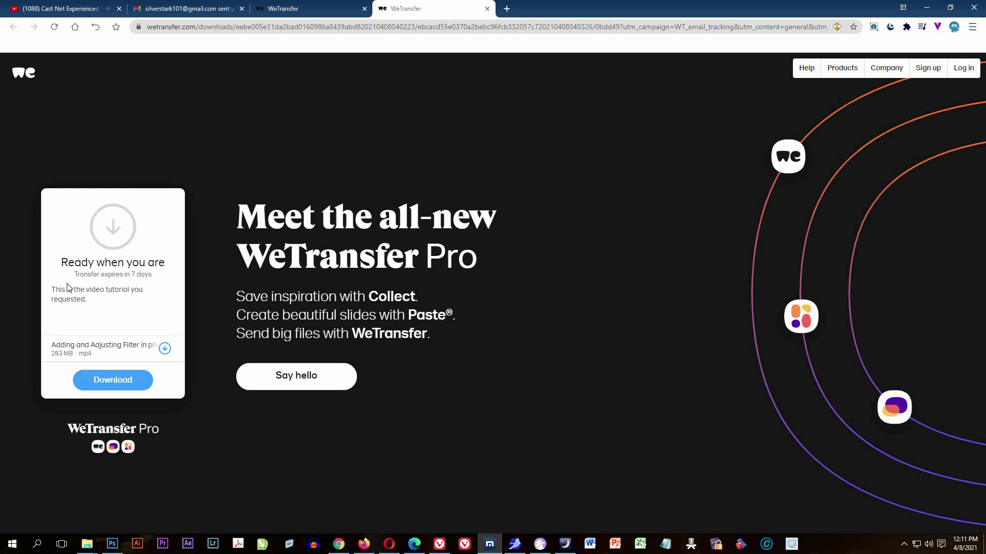
{"action": "left_click_drag", "start_coordinate": [65, 261], "coordinate": [125, 312]}
{"action": "left_click", "coordinate": [109, 290]}
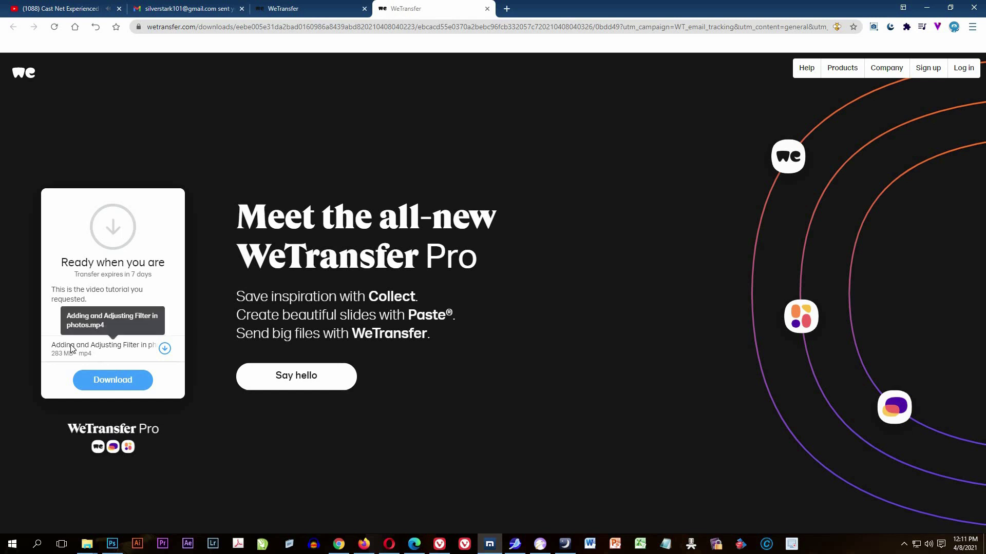
{"action": "left_click", "coordinate": [119, 381]}
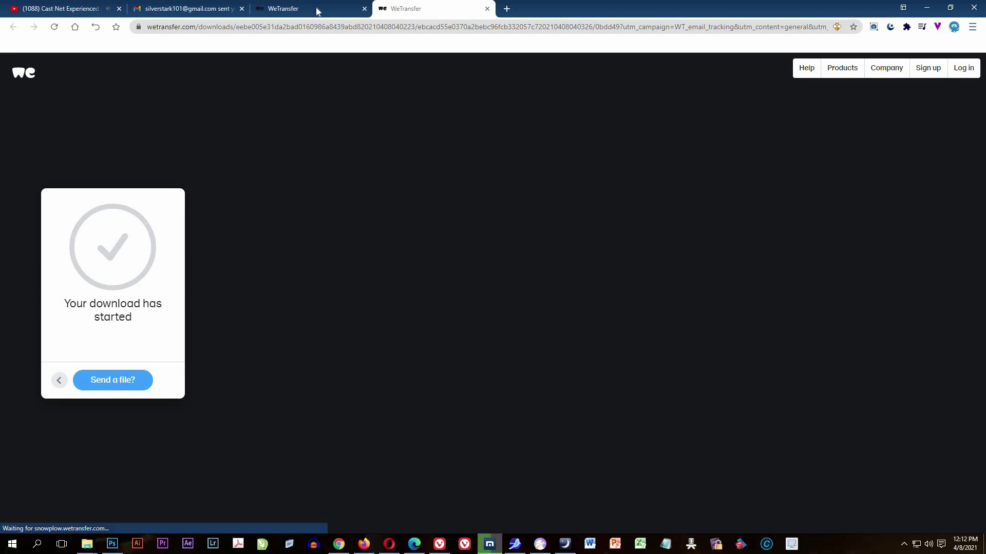
Close the extra WeTransfer tab and bring the Maxthon download window back to the front.
{"action": "left_click", "coordinate": [364, 10]}
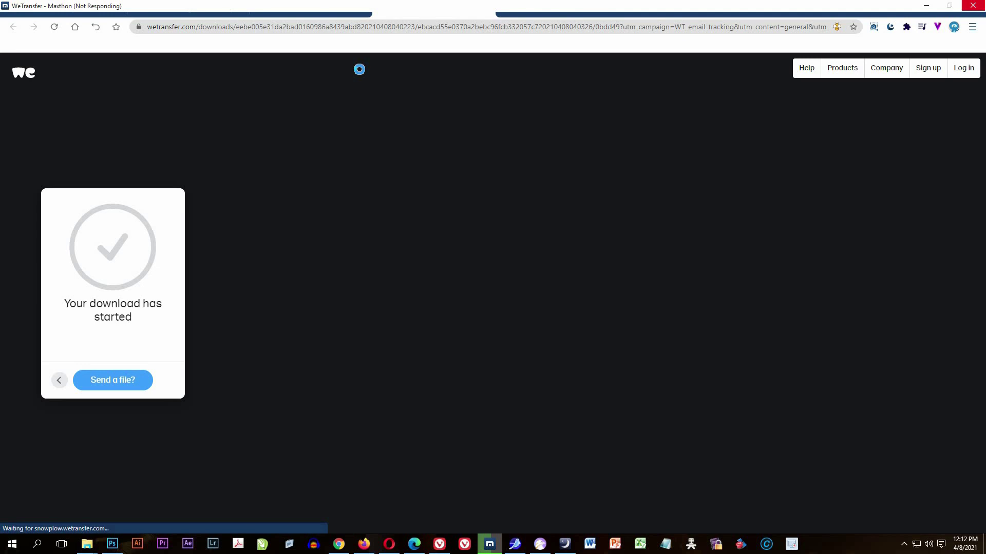
{"action": "left_click", "coordinate": [973, 5]}
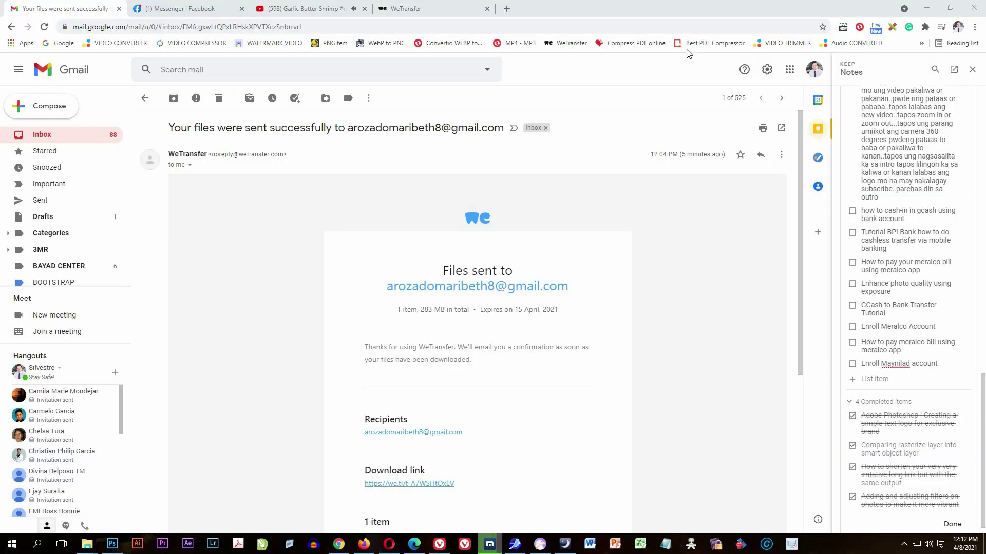
{"action": "left_click", "coordinate": [492, 500]}
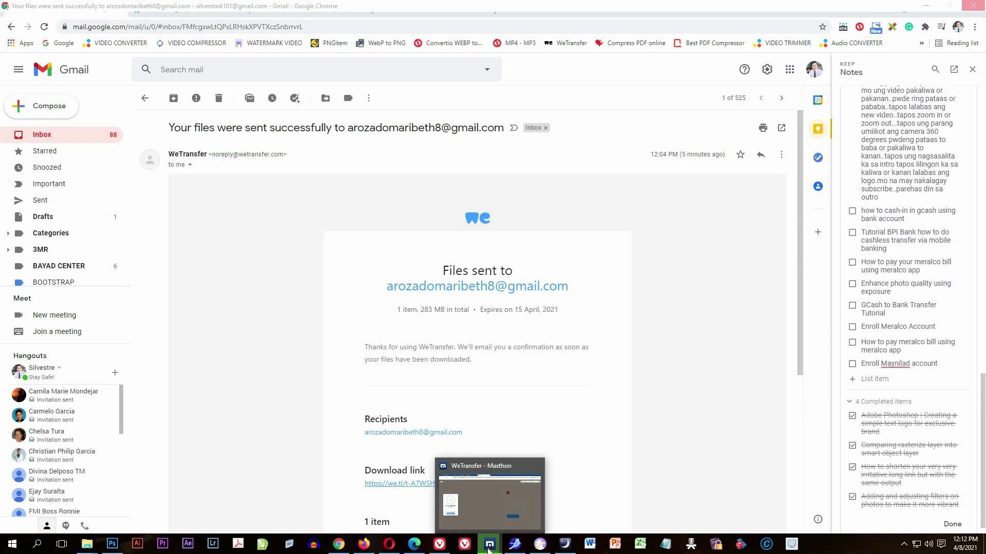
{"action": "left_click", "coordinate": [489, 549]}
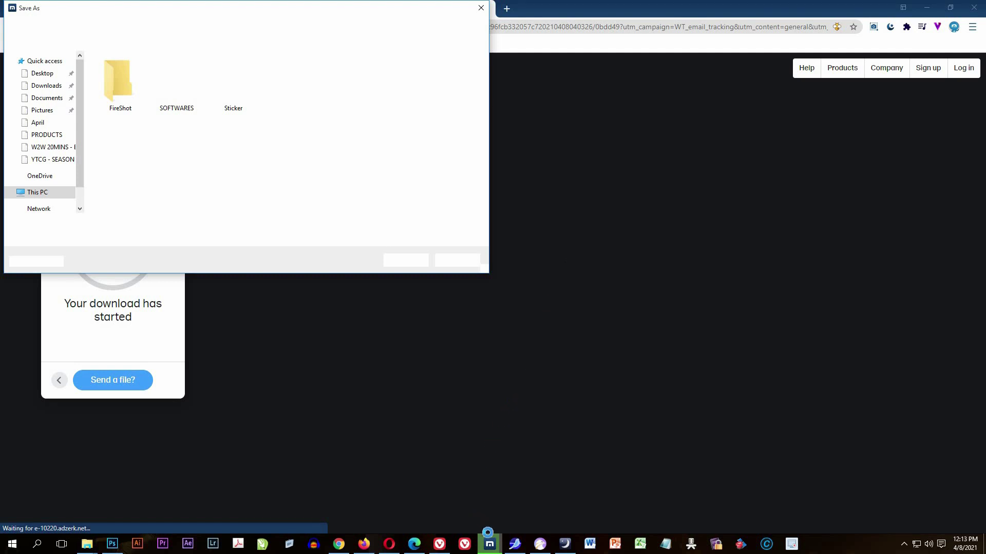
Save the video as 'Adding and Adjusting Filter in photos' MP4 into Downloads.
{"action": "mouse_move", "coordinate": [496, 546]}
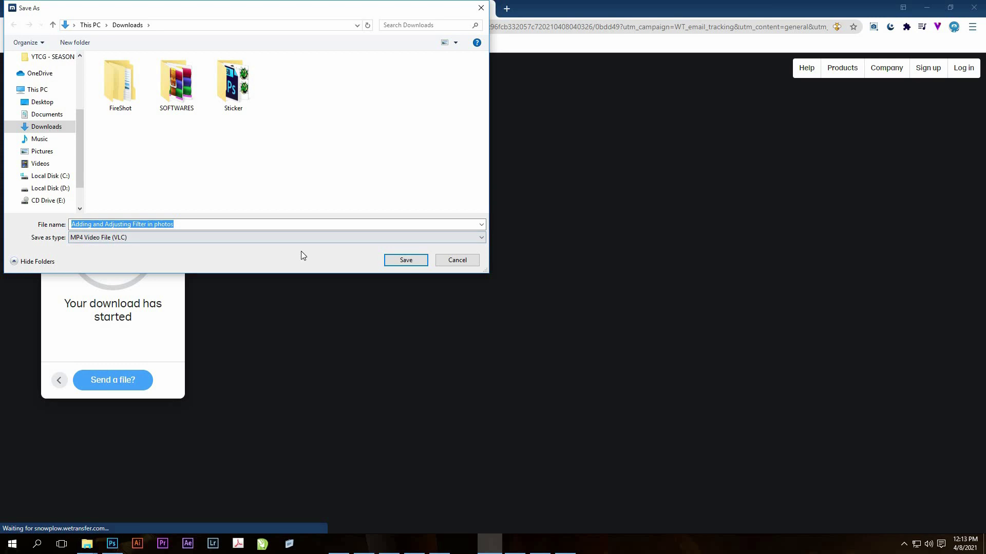
{"action": "left_click", "coordinate": [405, 260]}
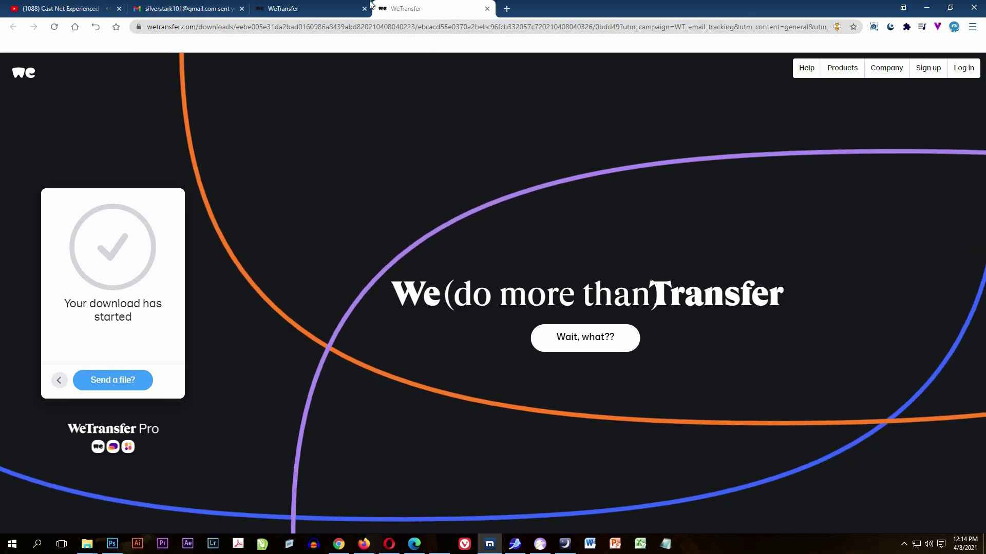
Close the leftover WeTransfer cookie-consent tab.
{"action": "left_click", "coordinate": [332, 9]}
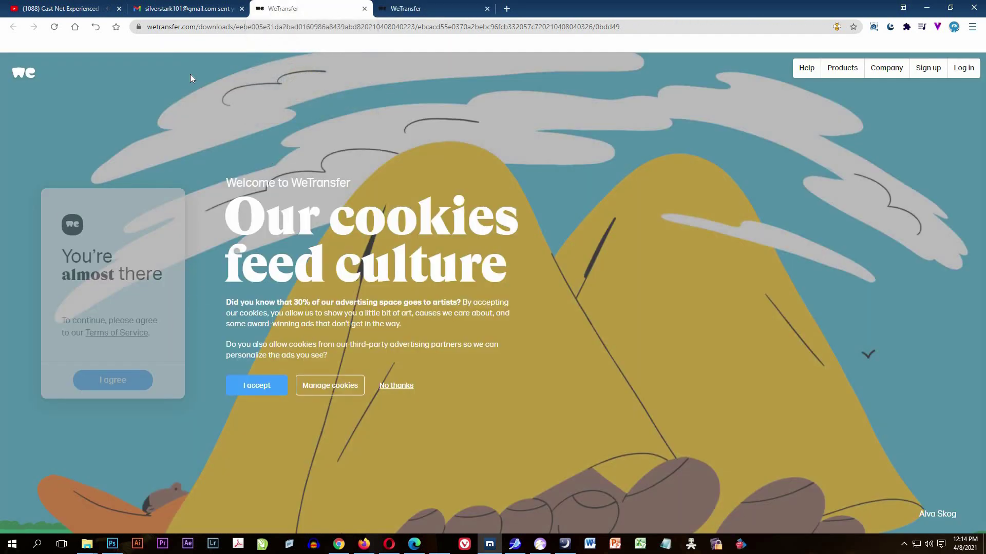
{"action": "left_click", "coordinate": [365, 9]}
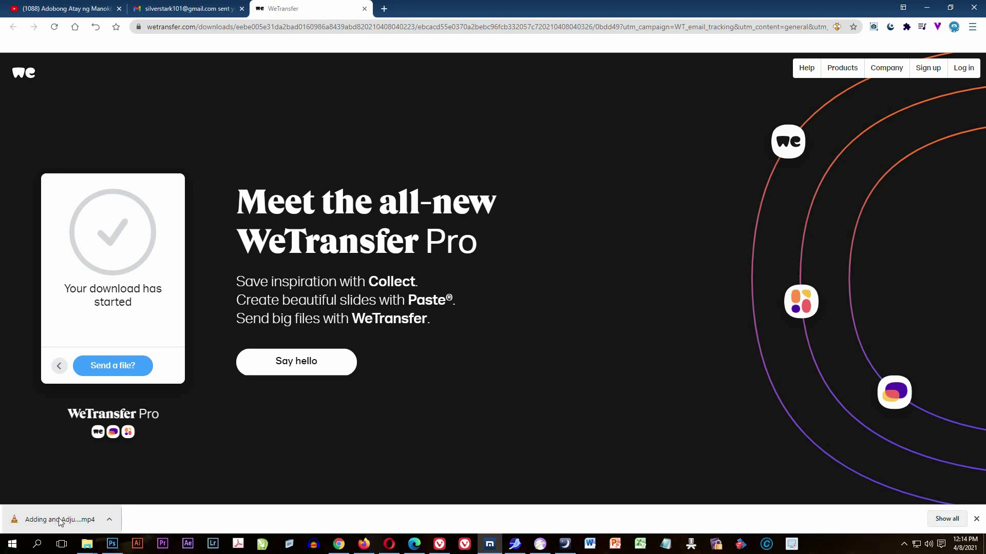
{"action": "mouse_move", "coordinate": [88, 548]}
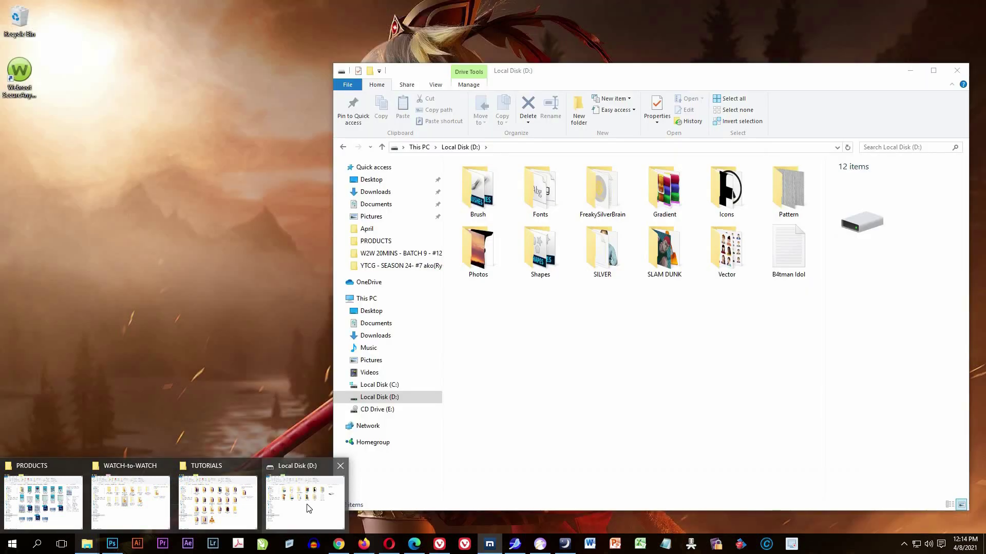
Check the Downloads folder for the saved MP4, then go back to the WeTransfer page.
{"action": "left_click", "coordinate": [305, 501]}
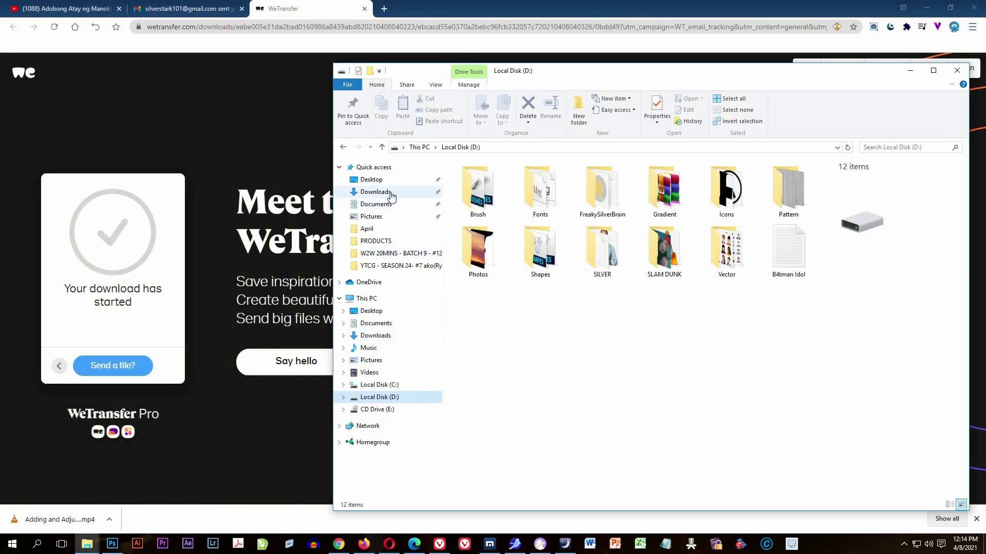
{"action": "left_click", "coordinate": [390, 194]}
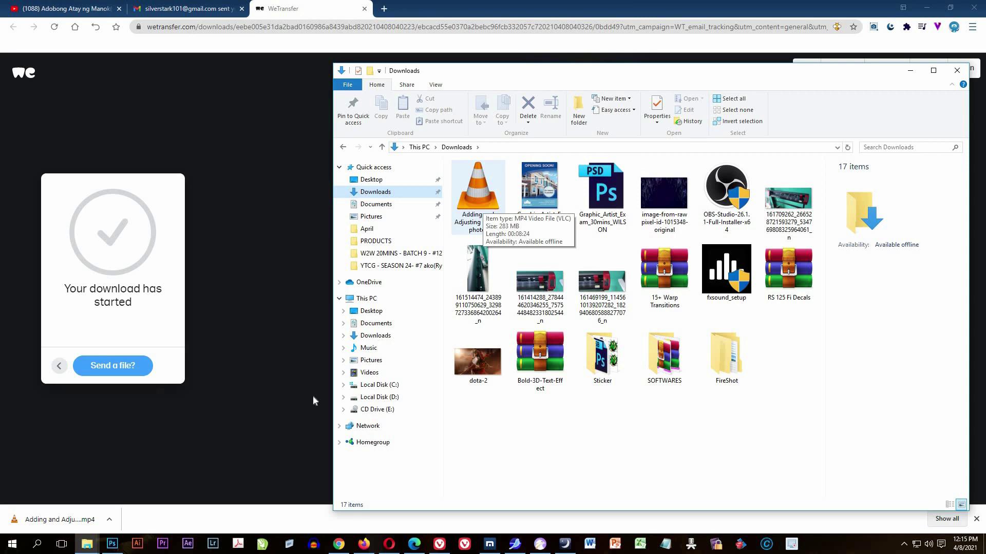
{"action": "left_click", "coordinate": [309, 12]}
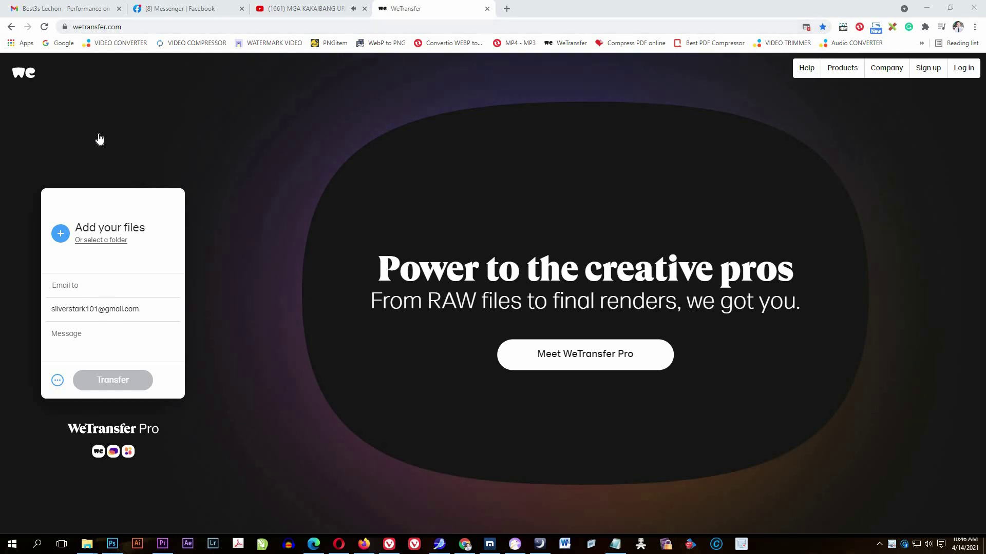
{"action": "left_click", "coordinate": [149, 239]}
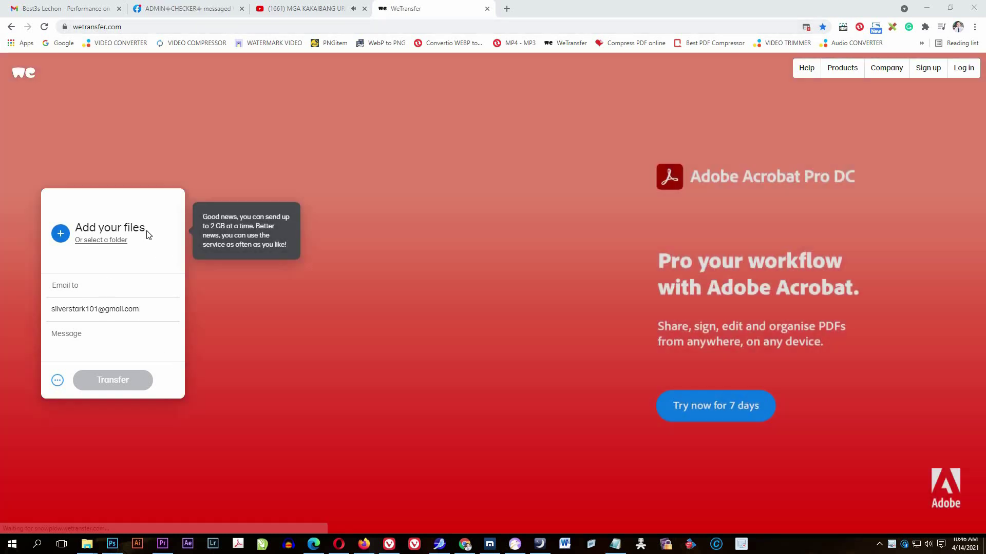